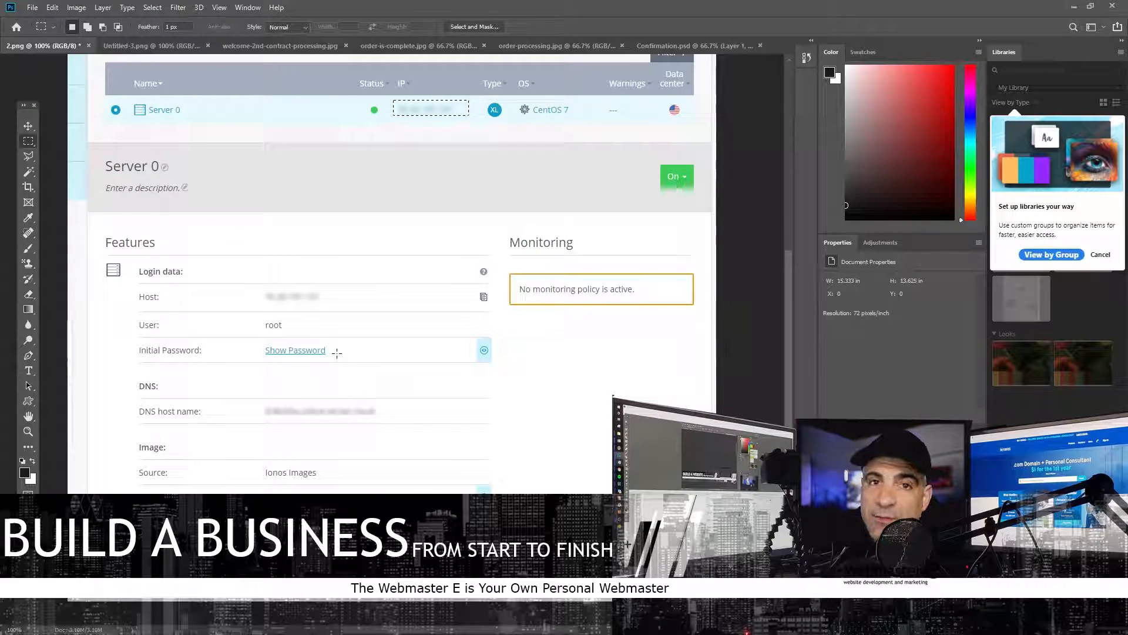
- Scroll to the top of the Plesk Home dashboard and make the browser full screen with F11
{"action": "scroll", "coordinate": [362, 287], "scroll_direction": "up", "scroll_amount": 6}
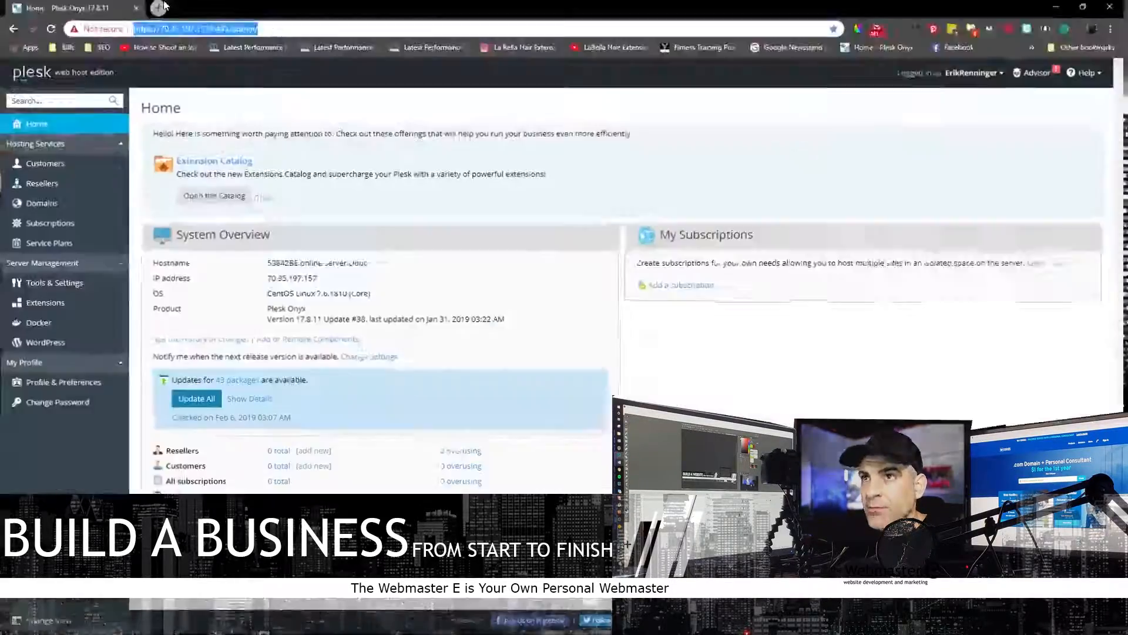
{"action": "key", "text": "F11"}
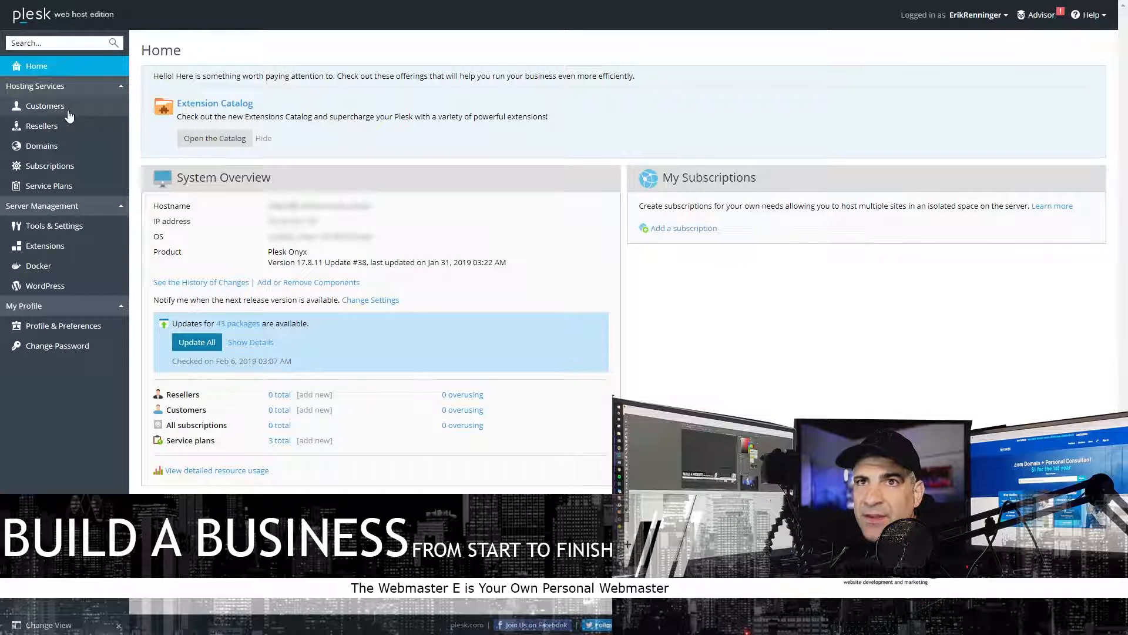
- Browse the empty Customers, Resellers and Domains lists, then begin adding a new domain
{"action": "left_click", "coordinate": [92, 112]}
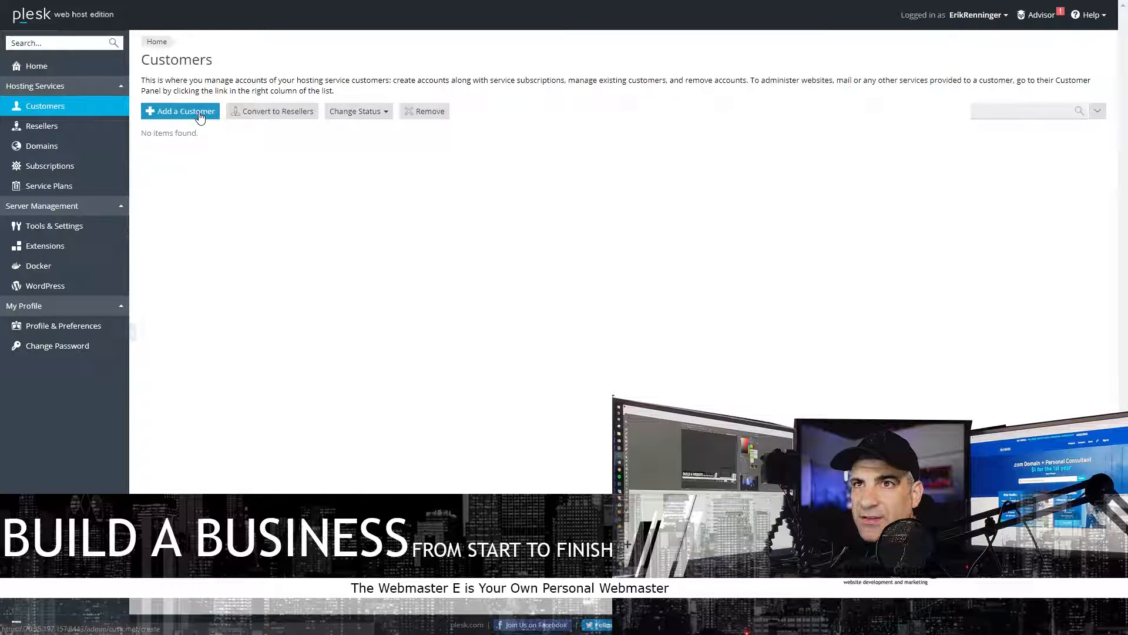
{"action": "left_click", "coordinate": [62, 126]}
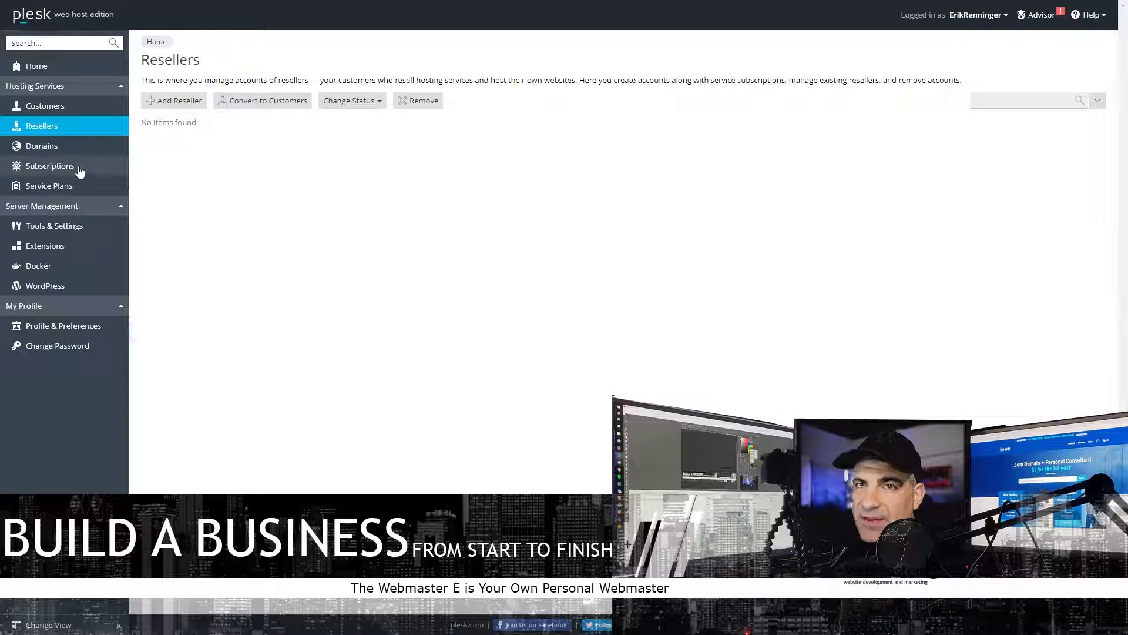
{"action": "left_click", "coordinate": [71, 148]}
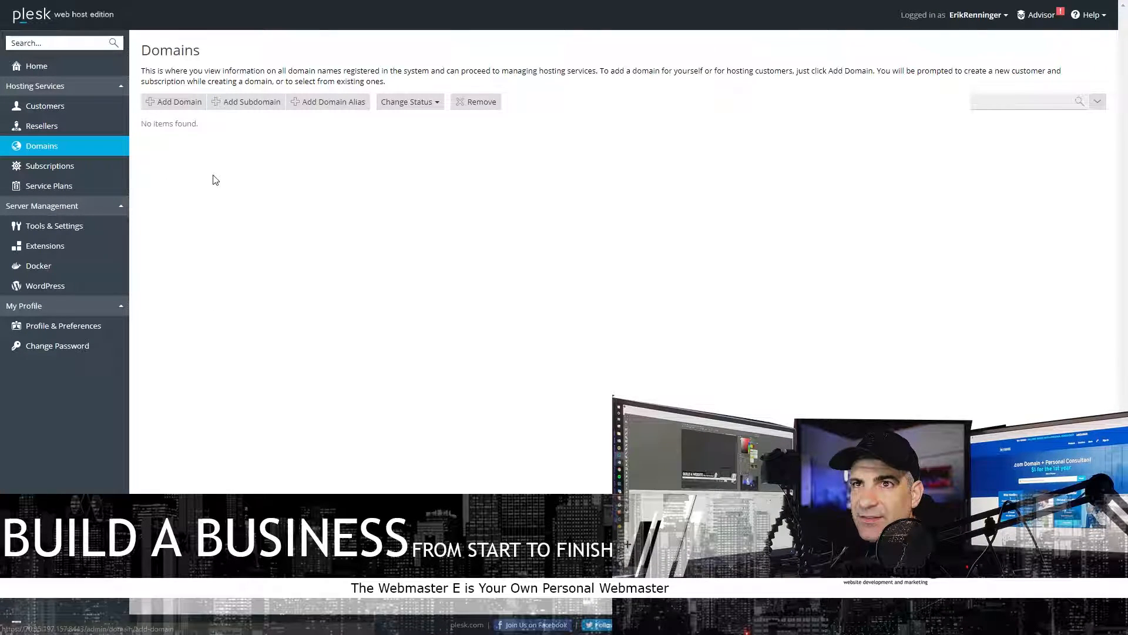
{"action": "left_click", "coordinate": [174, 102]}
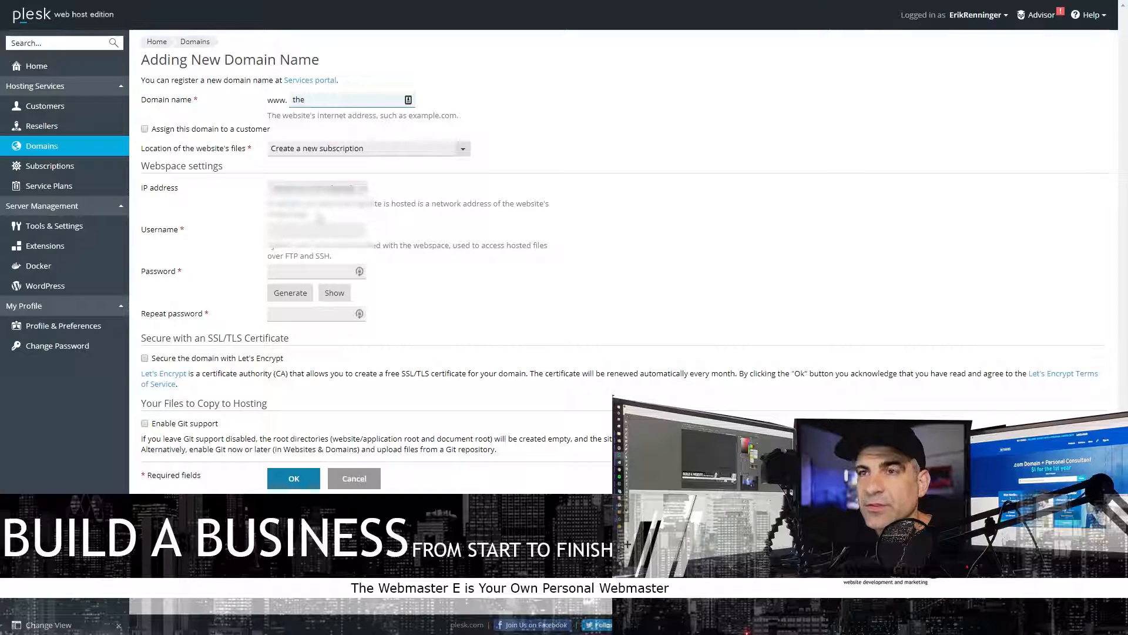
- Enter thecovernetwork.com as the domain name, leaving the new-subscription choice unchanged
{"action": "type", "text": "ete"}
{"action": "type", "text": "work.com"}
{"action": "key", "text": "Tab"}
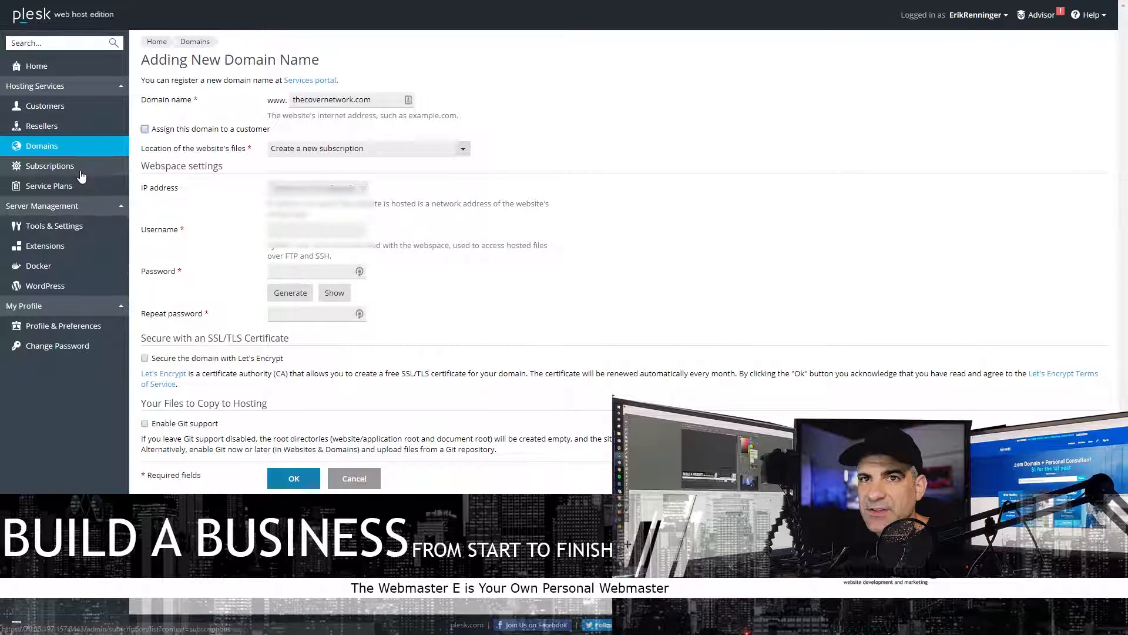
{"action": "left_click", "coordinate": [371, 152]}
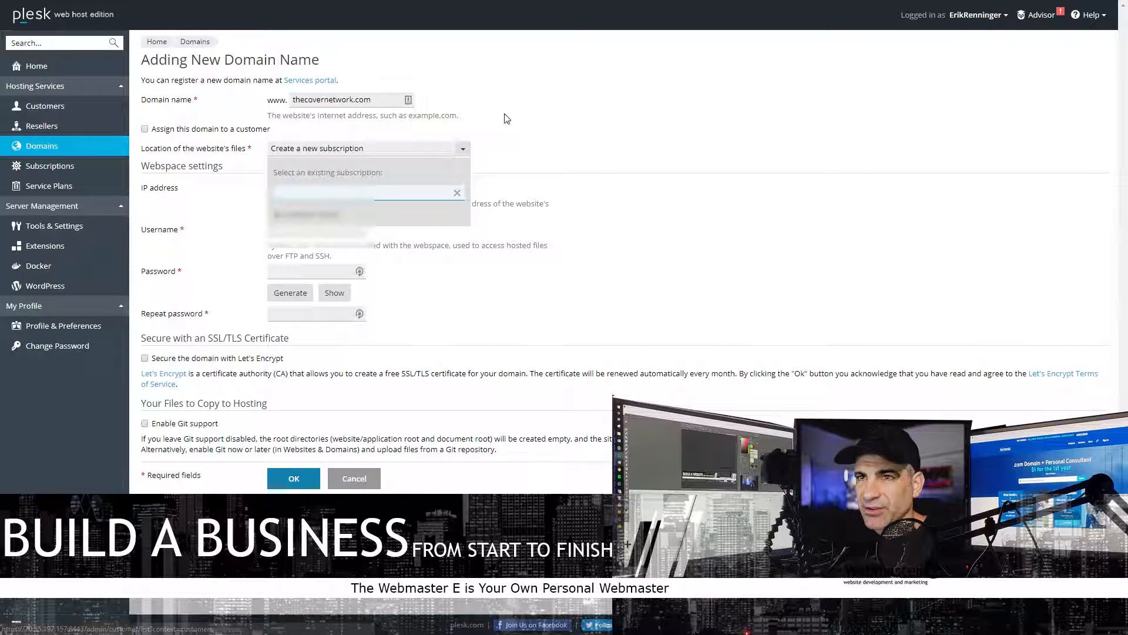
{"action": "left_click", "coordinate": [596, 157]}
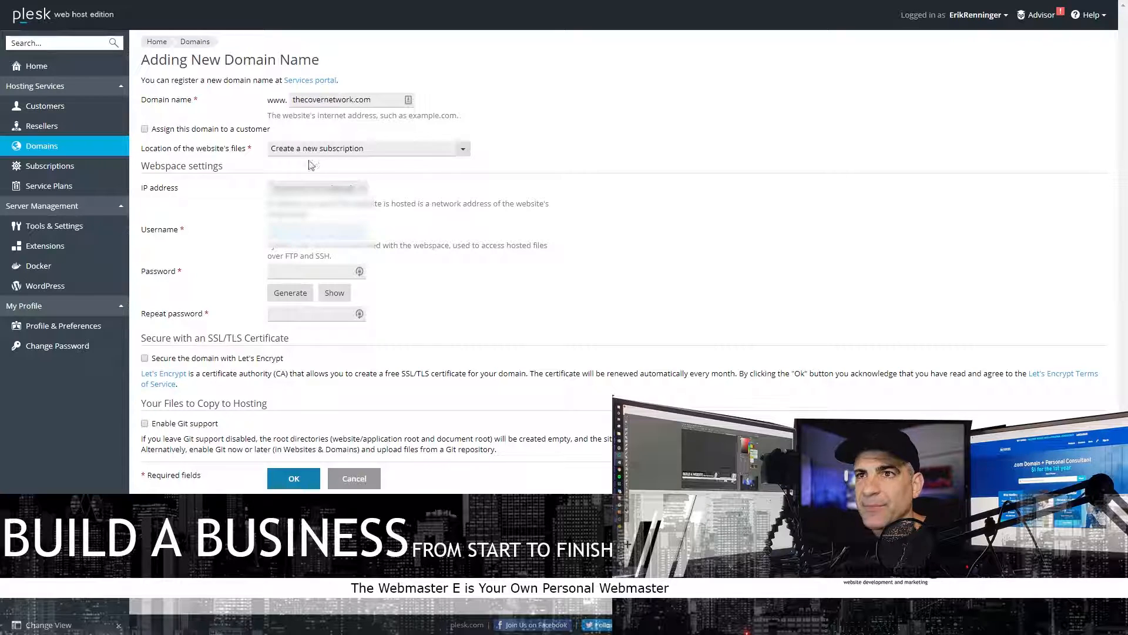
- Select the server's IP address and generate a strong password shown in plain text
{"action": "left_click", "coordinate": [299, 186]}
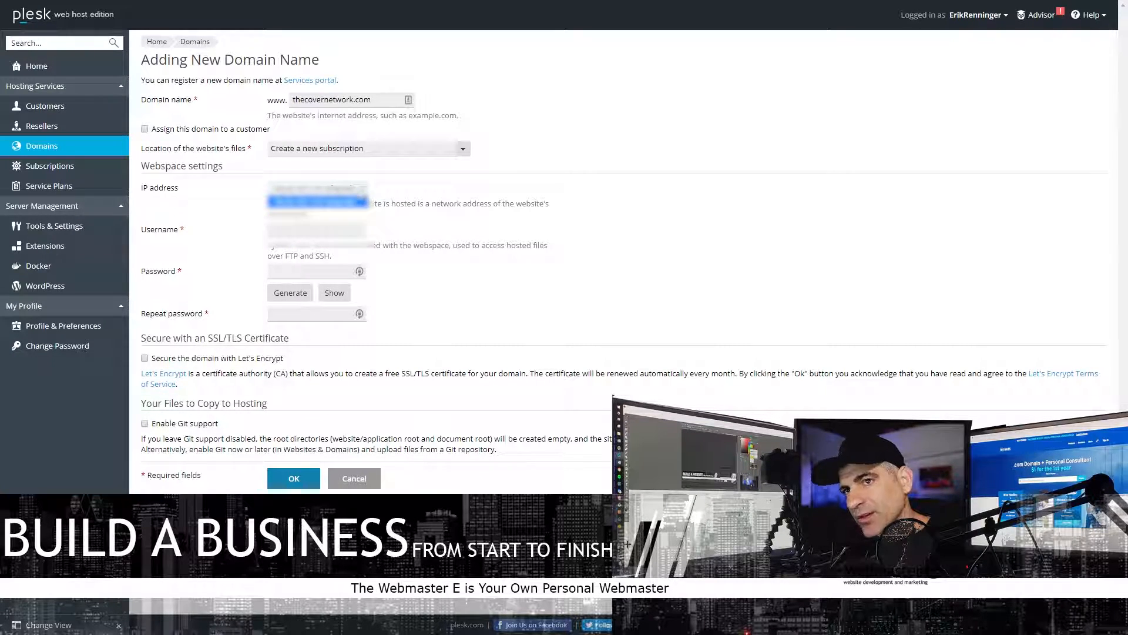
{"action": "left_click", "coordinate": [317, 201]}
{"action": "left_click", "coordinate": [290, 292]}
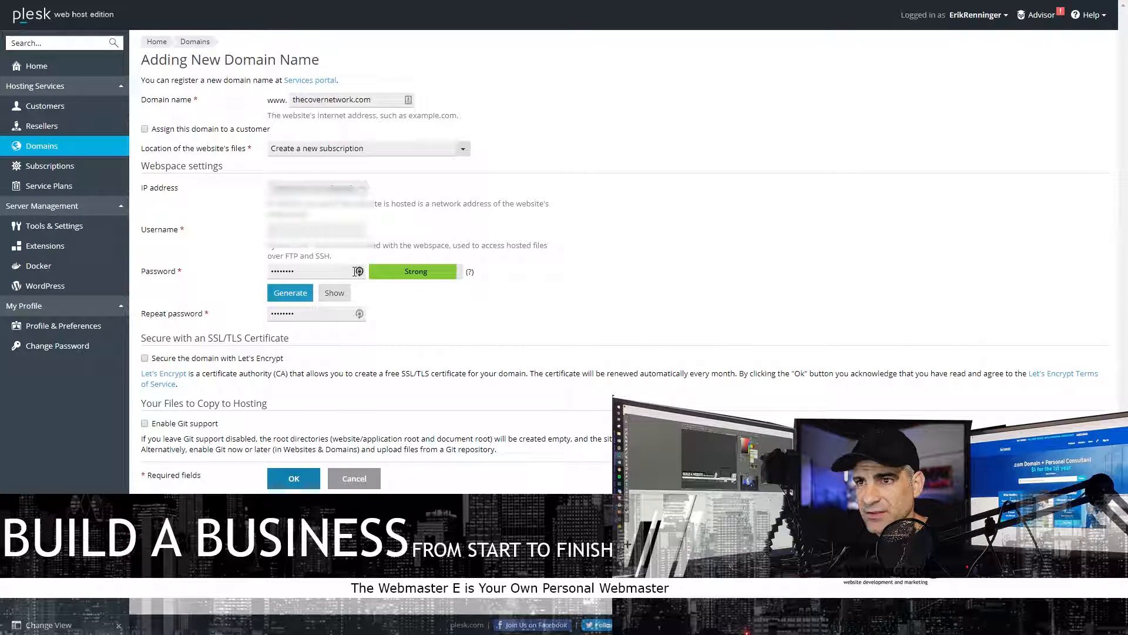
{"action": "left_click", "coordinate": [335, 292]}
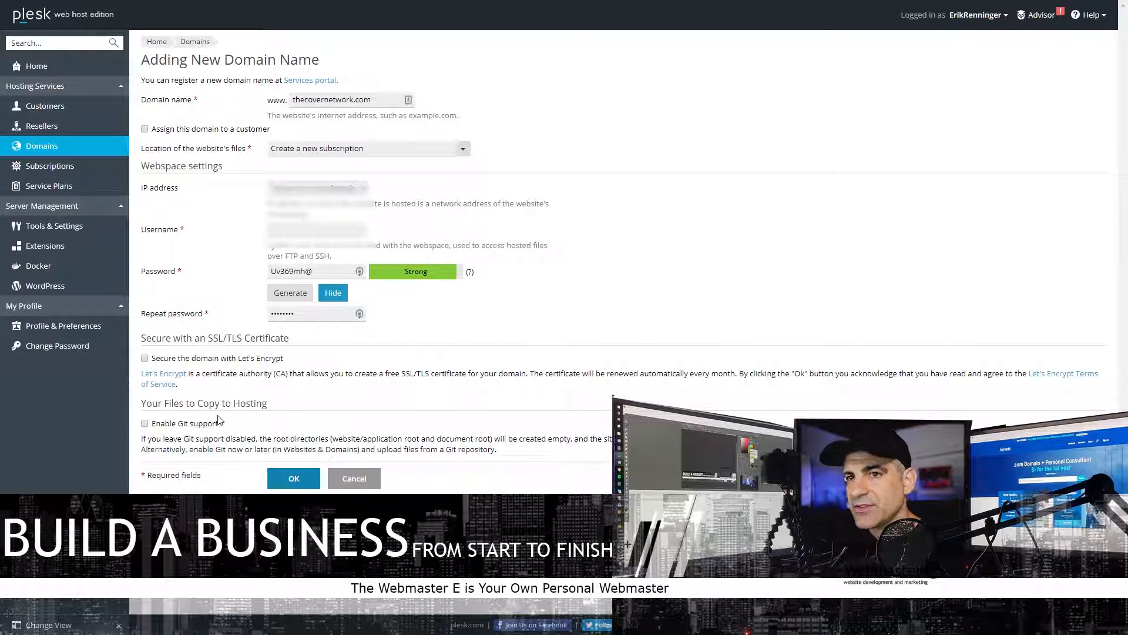
- Enable Let's Encrypt, edit the username, and replace the contact e-mail address with a new one
{"action": "left_click", "coordinate": [145, 358]}
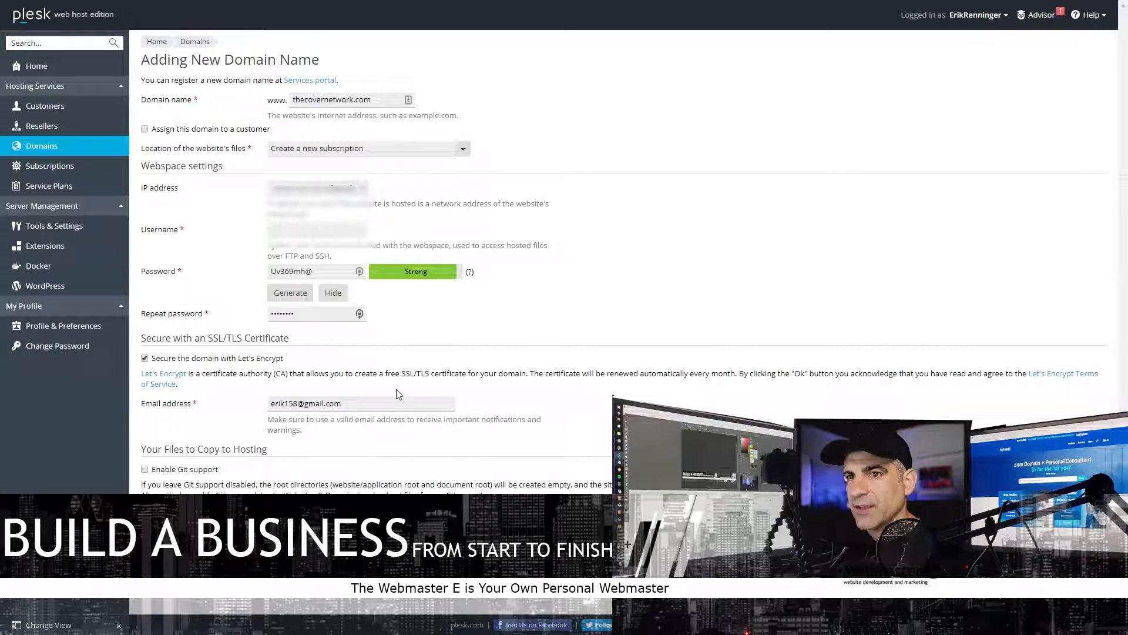
{"action": "left_click_drag", "start_coordinate": [353, 404], "coordinate": [285, 404]}
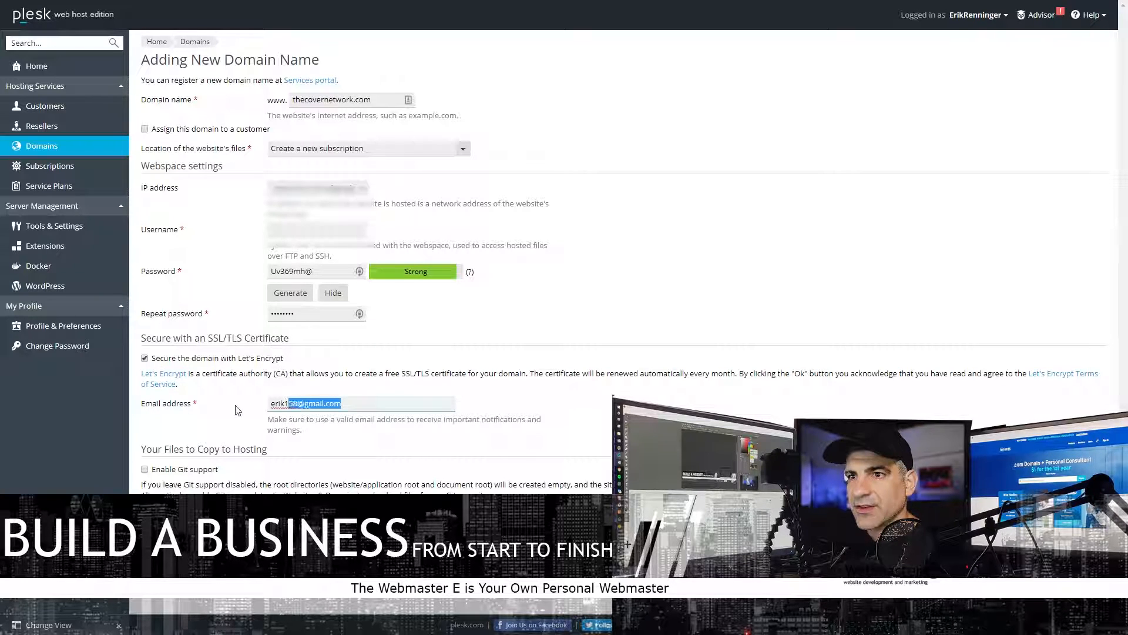
{"action": "key", "text": "BackSpace"}
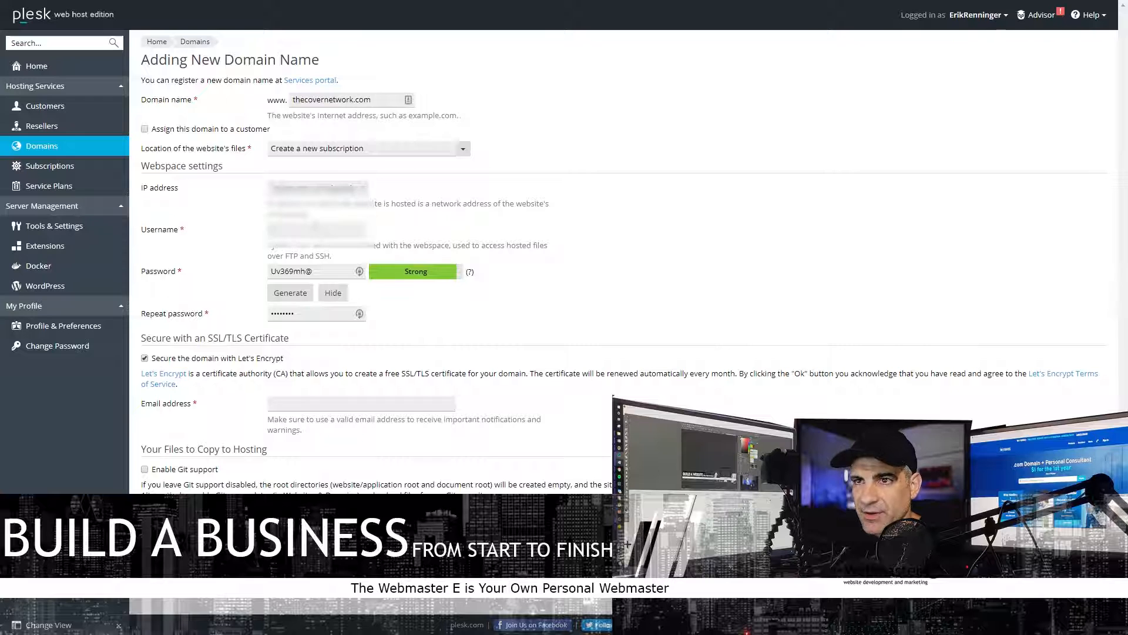
{"action": "type", "text": "network"}
{"action": "key", "text": "Tab"}
{"action": "key", "text": "Tab"}
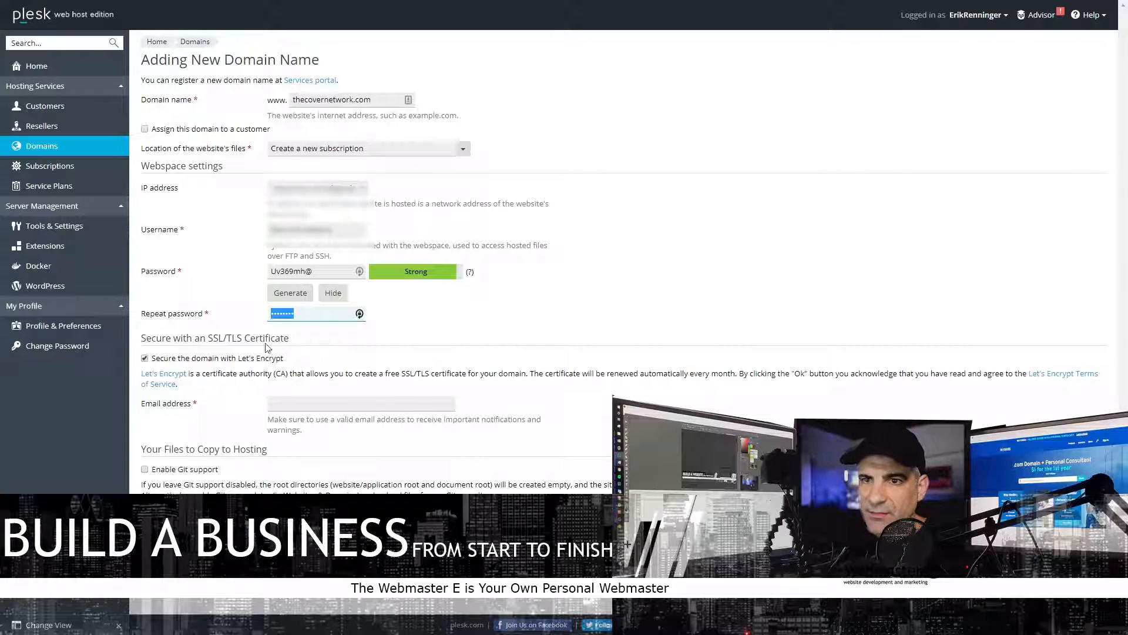
{"action": "left_click", "coordinate": [318, 402]}
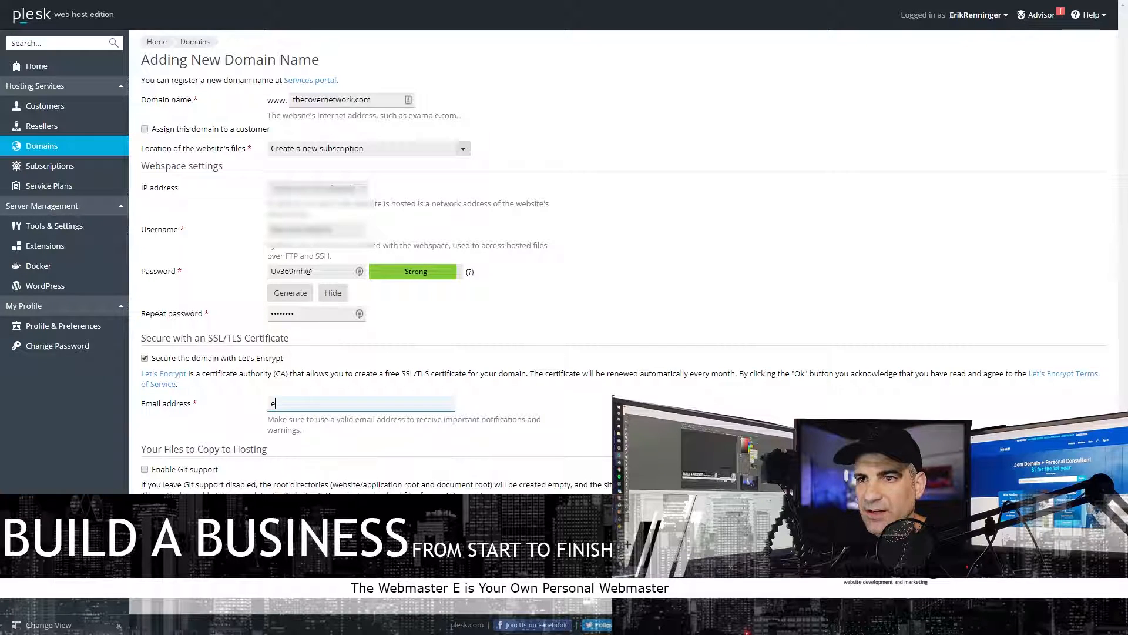
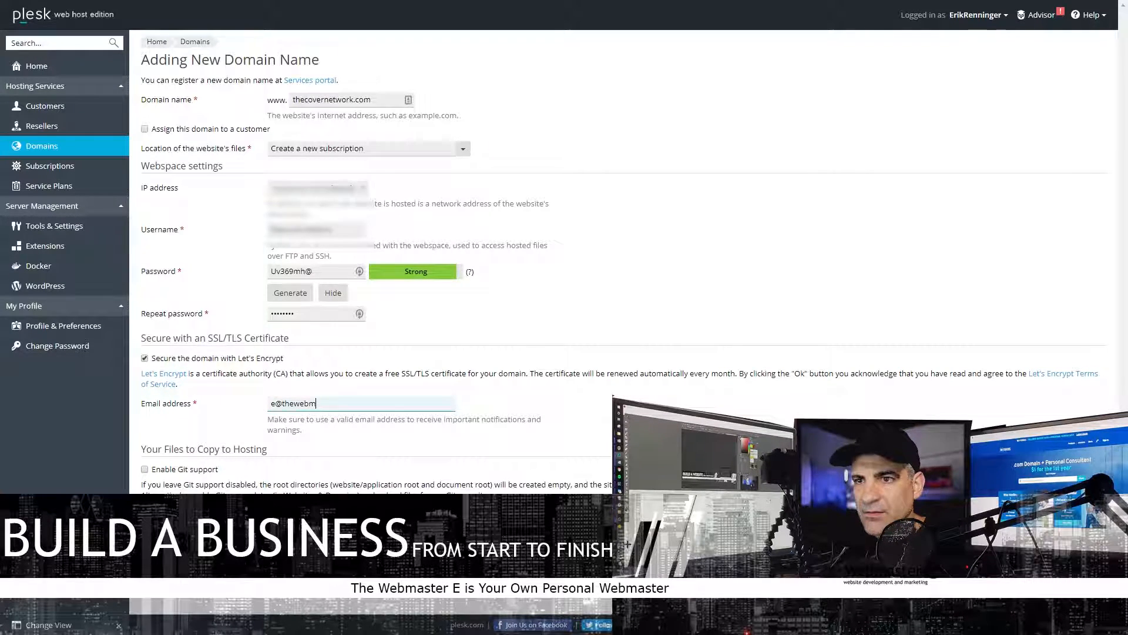
{"action": "key", "text": "Tab"}
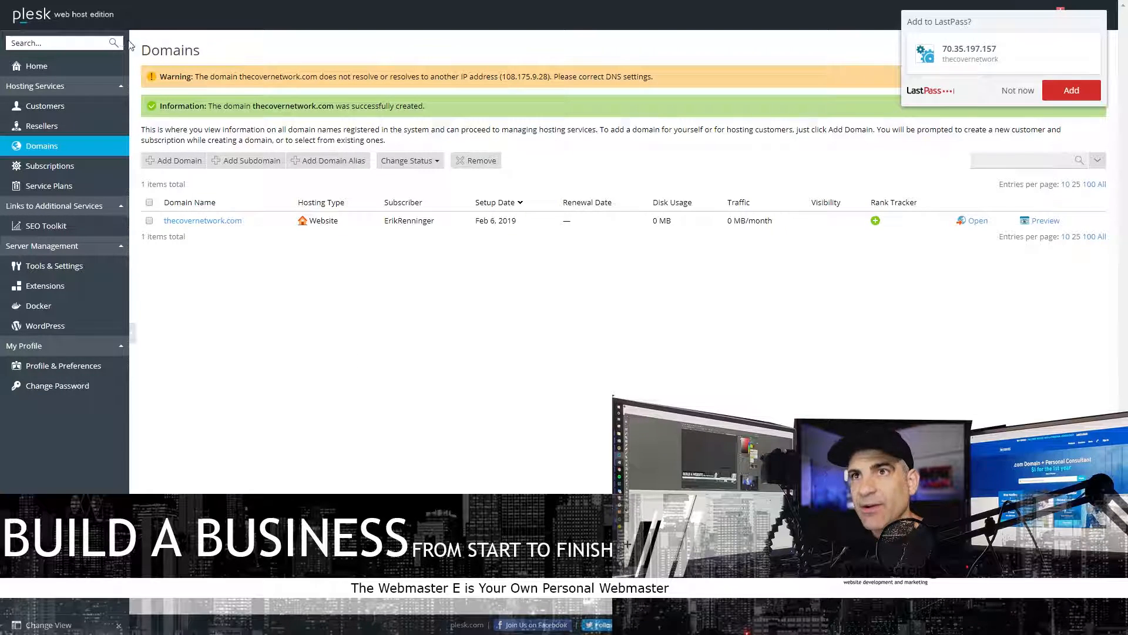
- Select the IP 108.175.9.28 in the DNS warning, then open thecovernetwork.com's management page
{"action": "left_click_drag", "start_coordinate": [180, 75], "coordinate": [600, 64]}
{"action": "left_click", "coordinate": [585, 81]}
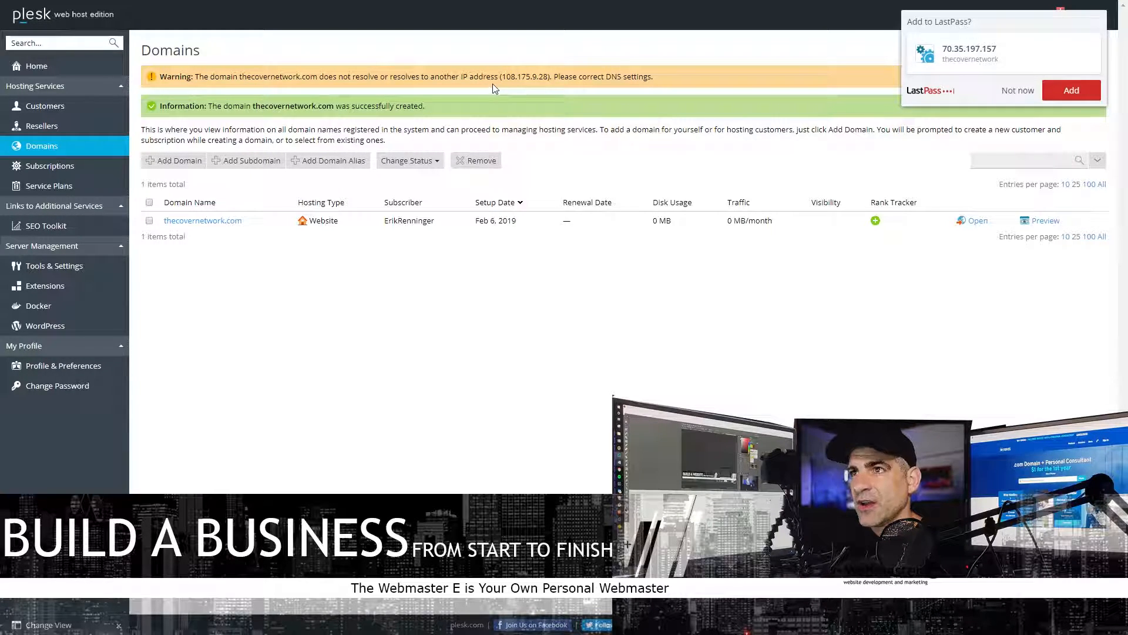
{"action": "left_click_drag", "start_coordinate": [502, 76], "coordinate": [543, 80]}
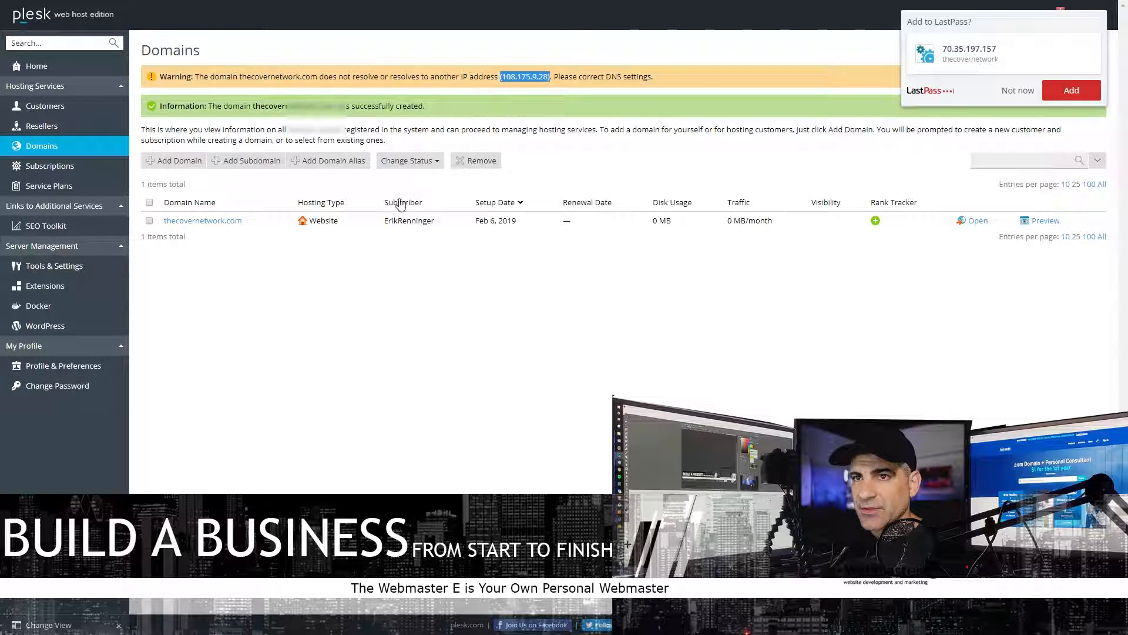
{"action": "left_click", "coordinate": [224, 221]}
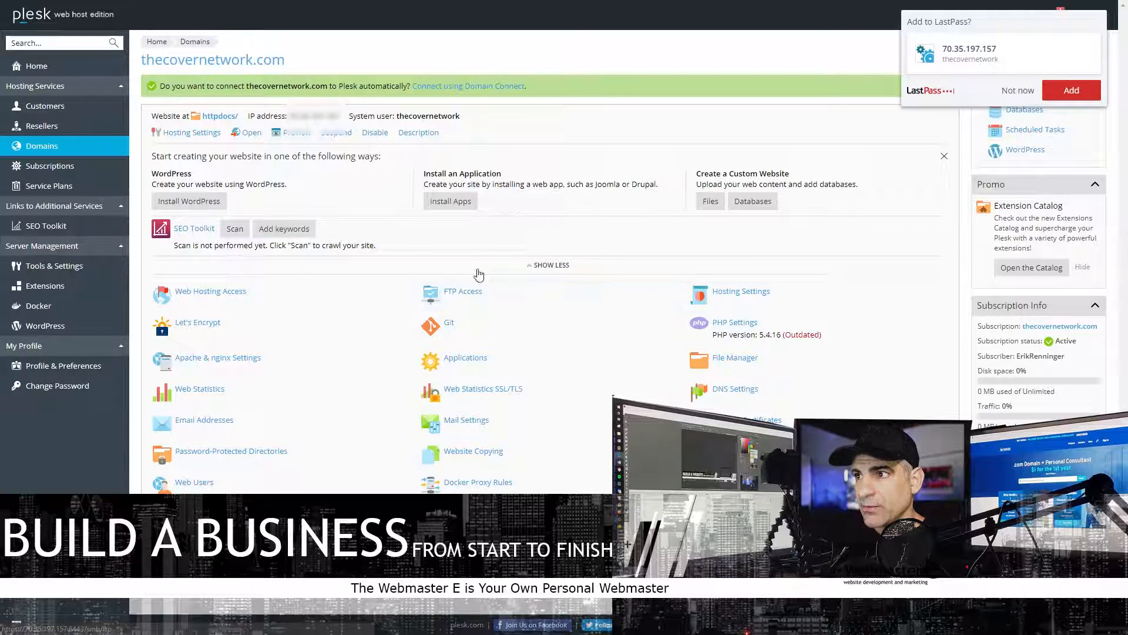
- Switch the domain's PHP version to 7.3.1, keeping FPM served by Apache
{"action": "left_click", "coordinate": [737, 327]}
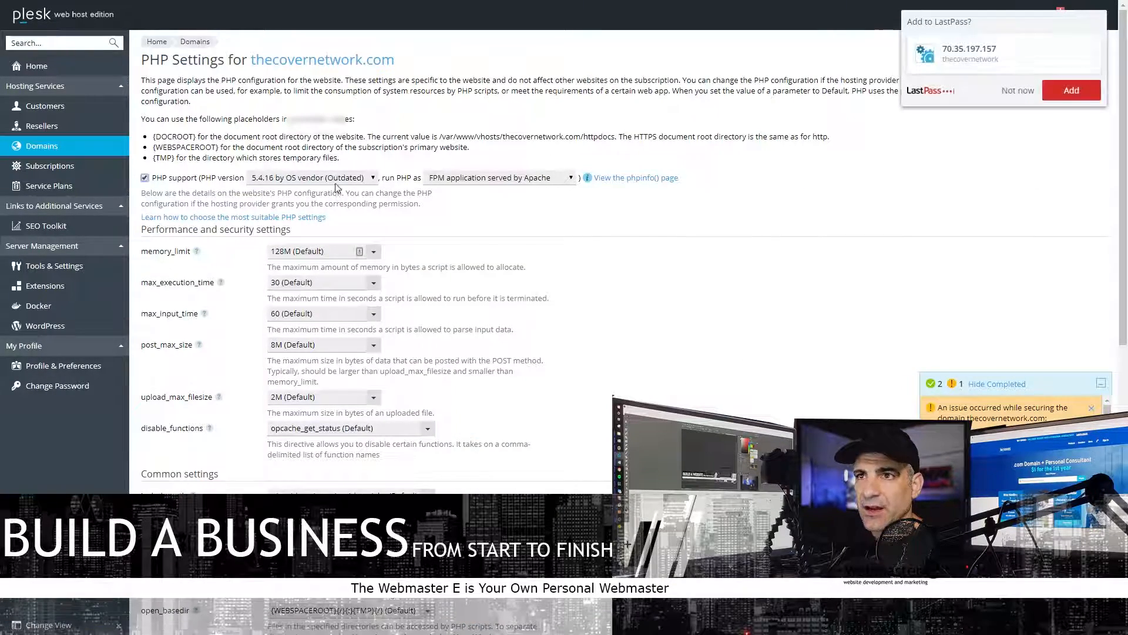
{"action": "left_click", "coordinate": [335, 182]}
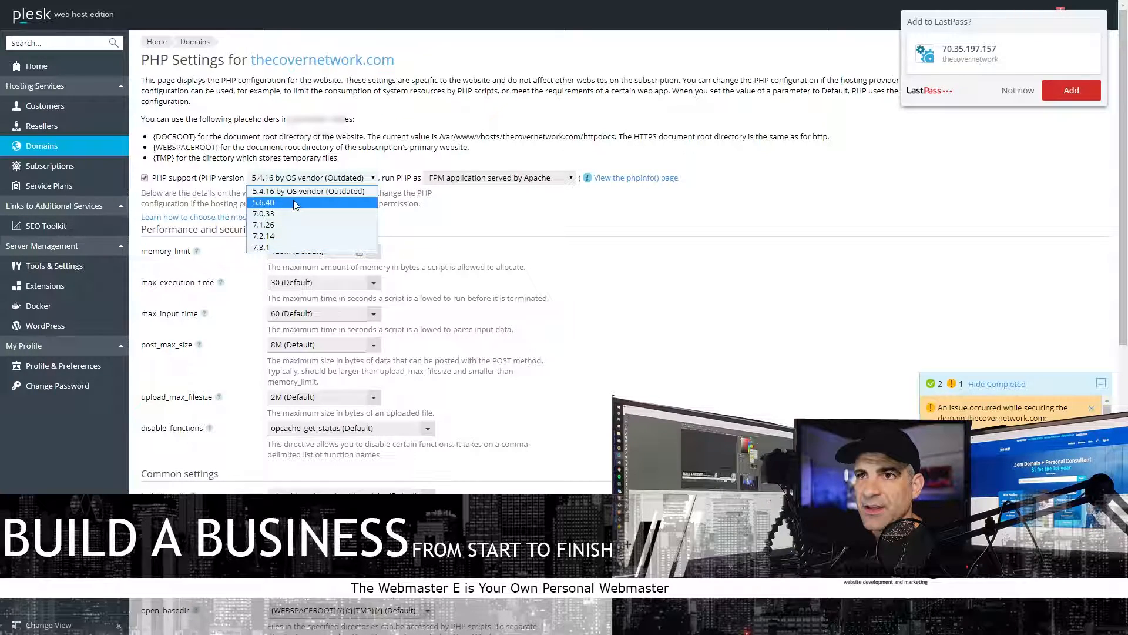
{"action": "left_click", "coordinate": [266, 248]}
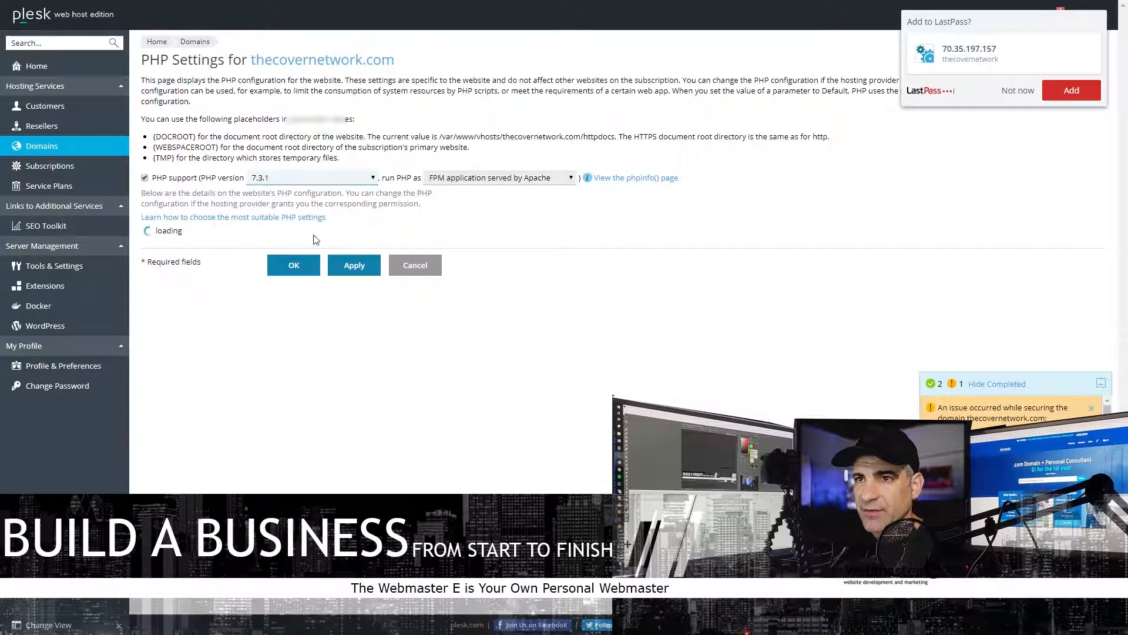
{"action": "left_click", "coordinate": [477, 178]}
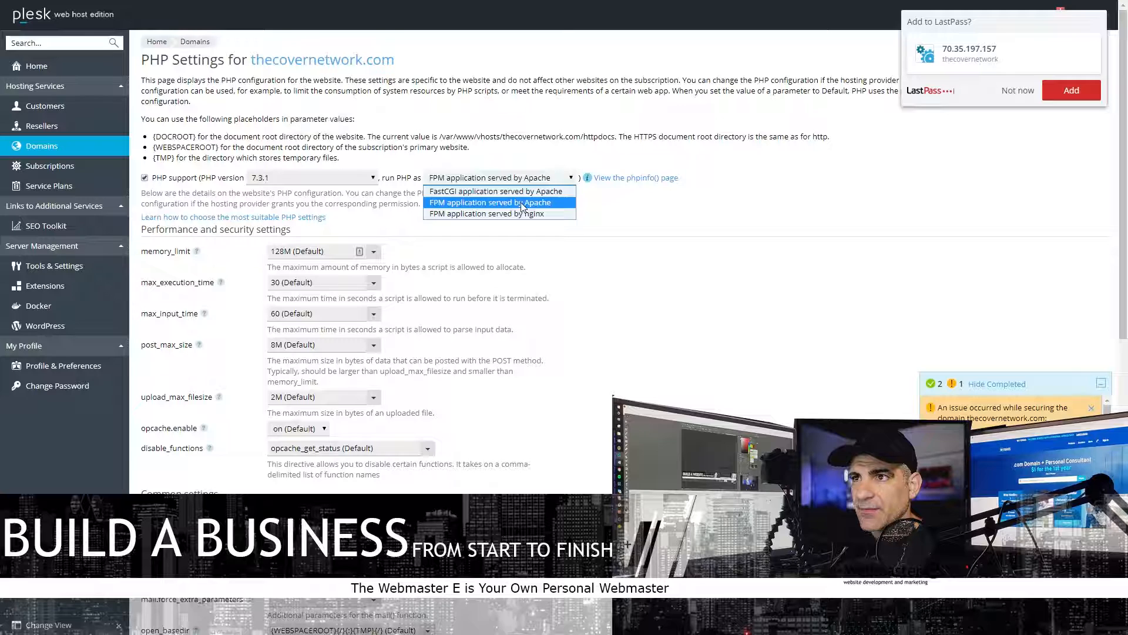
{"action": "left_click", "coordinate": [500, 202]}
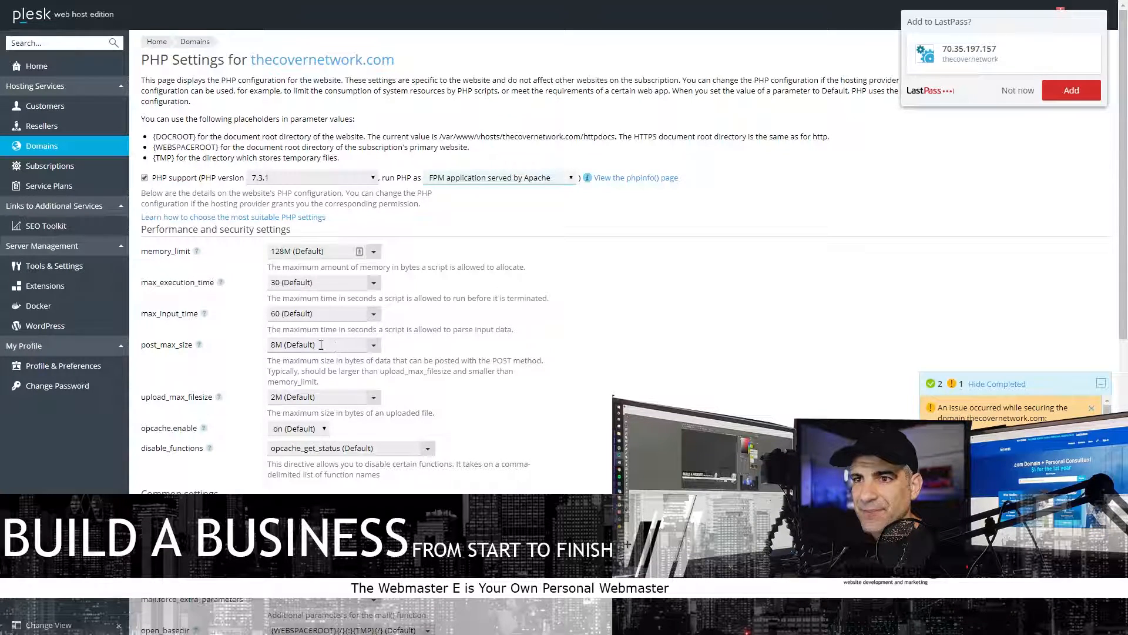
- Raise post_max_size and upload_max_filesize to 16M, then view the domain's FTP accounts
{"action": "left_click", "coordinate": [374, 345]}
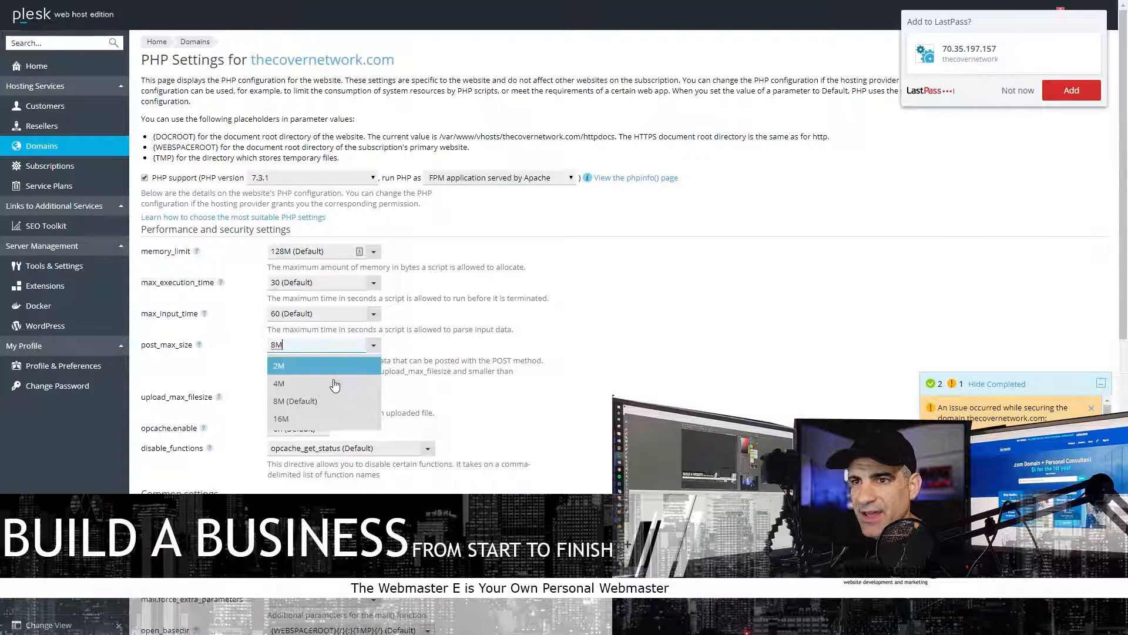
{"action": "left_click", "coordinate": [329, 418]}
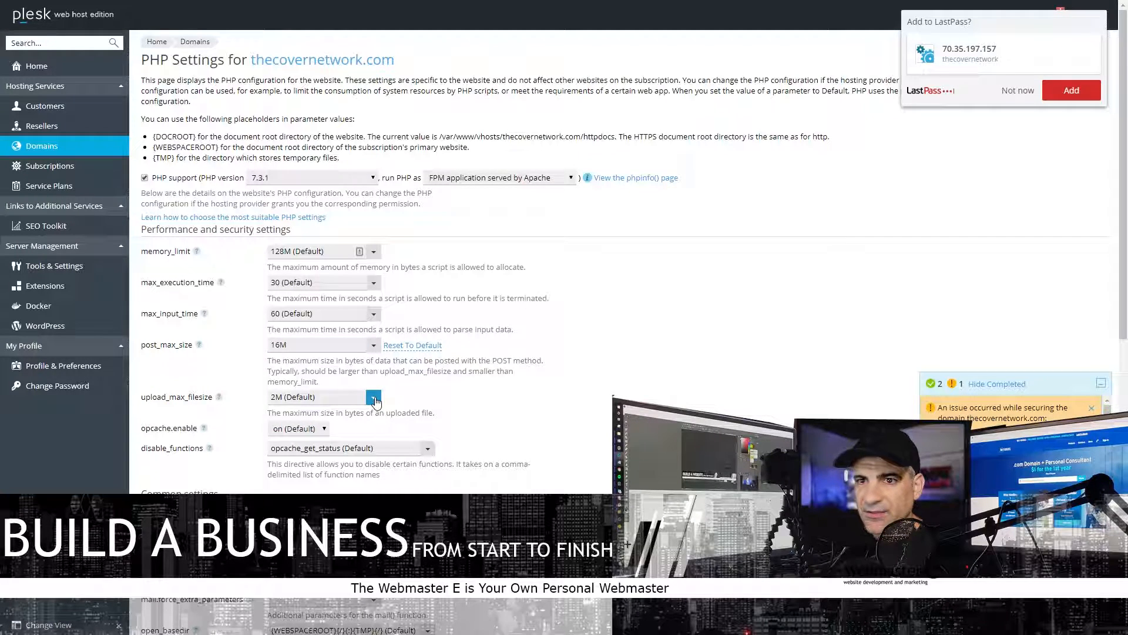
{"action": "left_click", "coordinate": [373, 399]}
{"action": "left_click", "coordinate": [319, 489]}
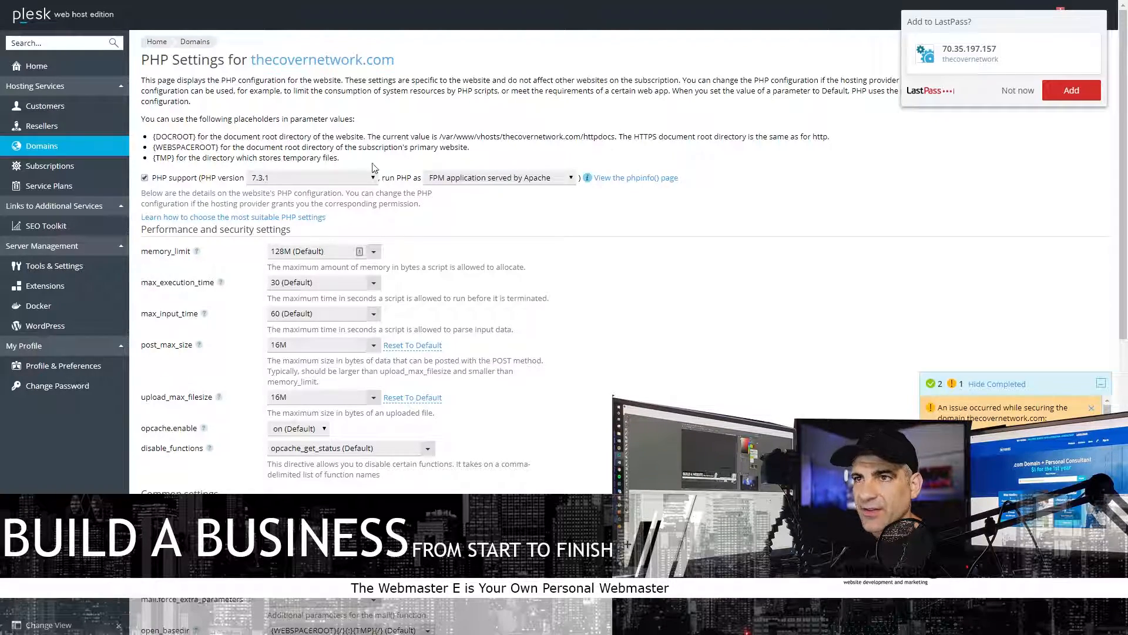
{"action": "scroll", "coordinate": [288, 181], "scroll_direction": "down", "scroll_amount": 6}
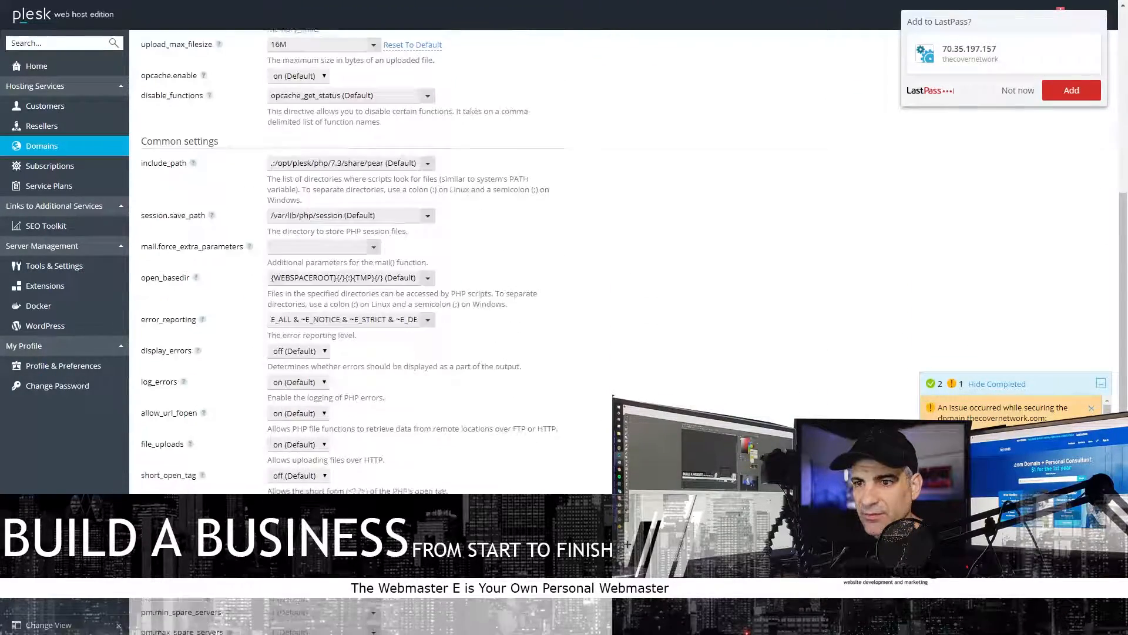
{"action": "scroll", "coordinate": [443, 422], "scroll_direction": "down", "scroll_amount": 3}
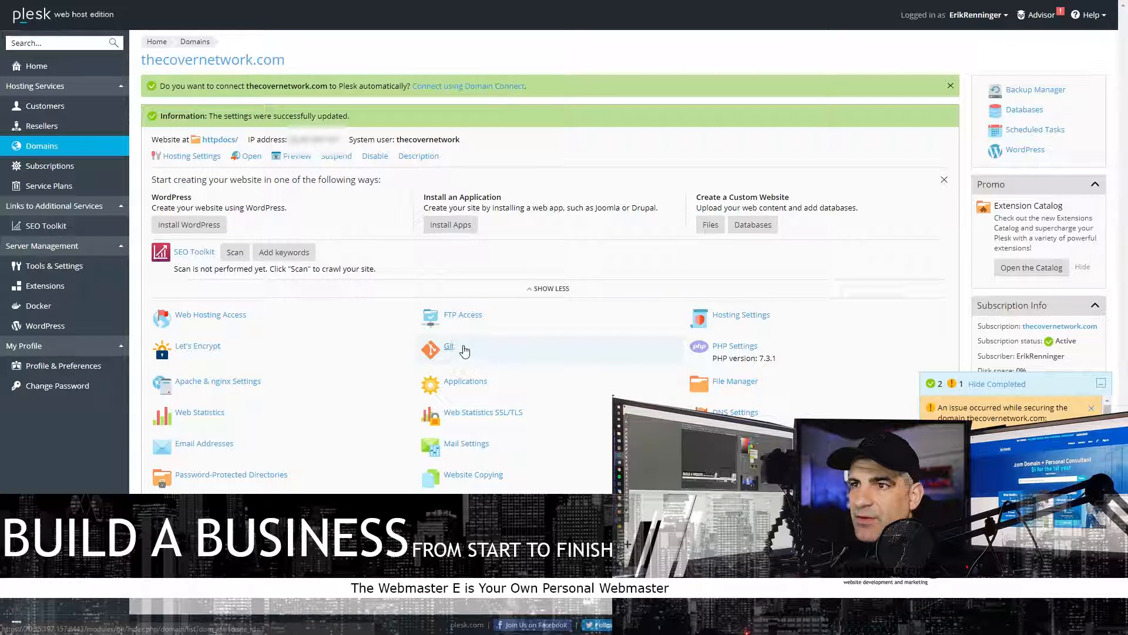
{"action": "left_click", "coordinate": [470, 316]}
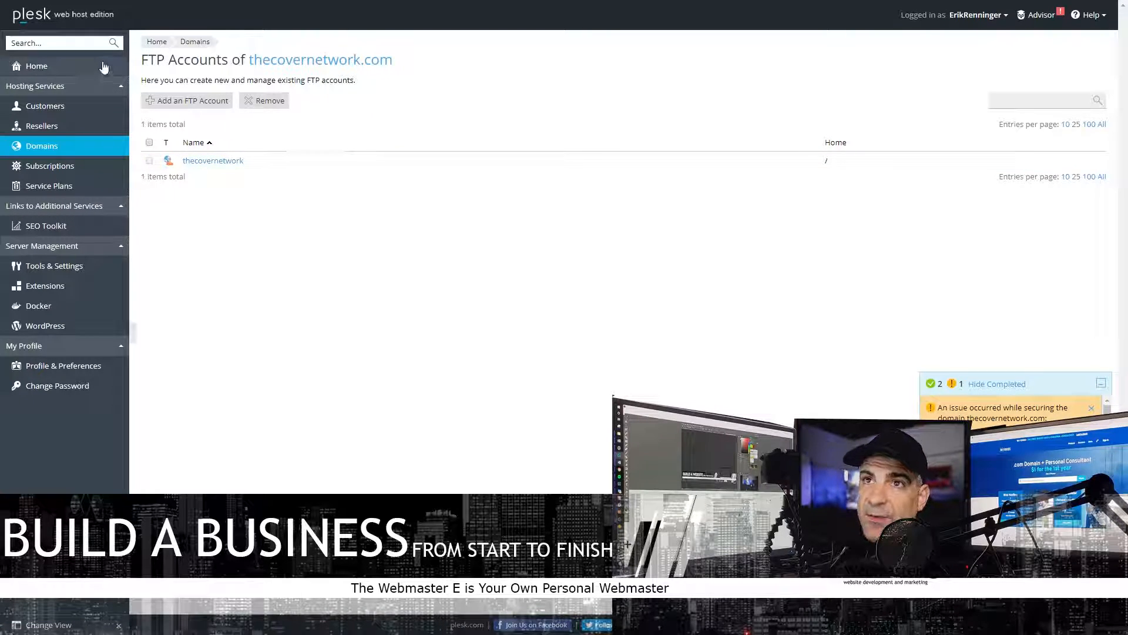
{"action": "right_click", "coordinate": [312, 162]}
{"action": "left_click", "coordinate": [335, 211]}
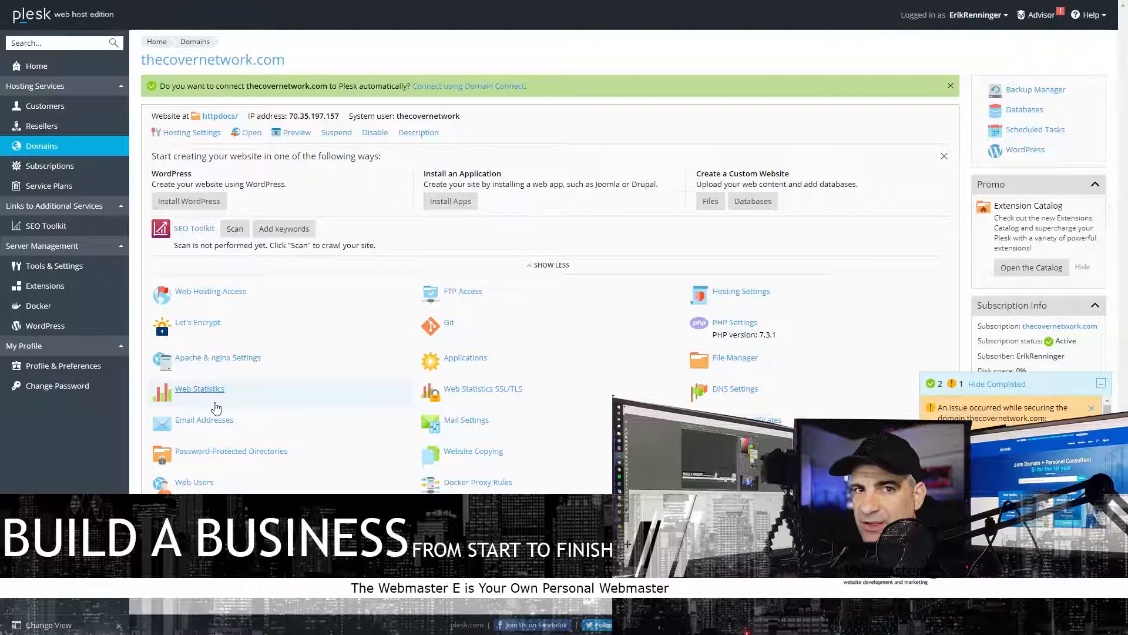
{"action": "left_click", "coordinate": [200, 404]}
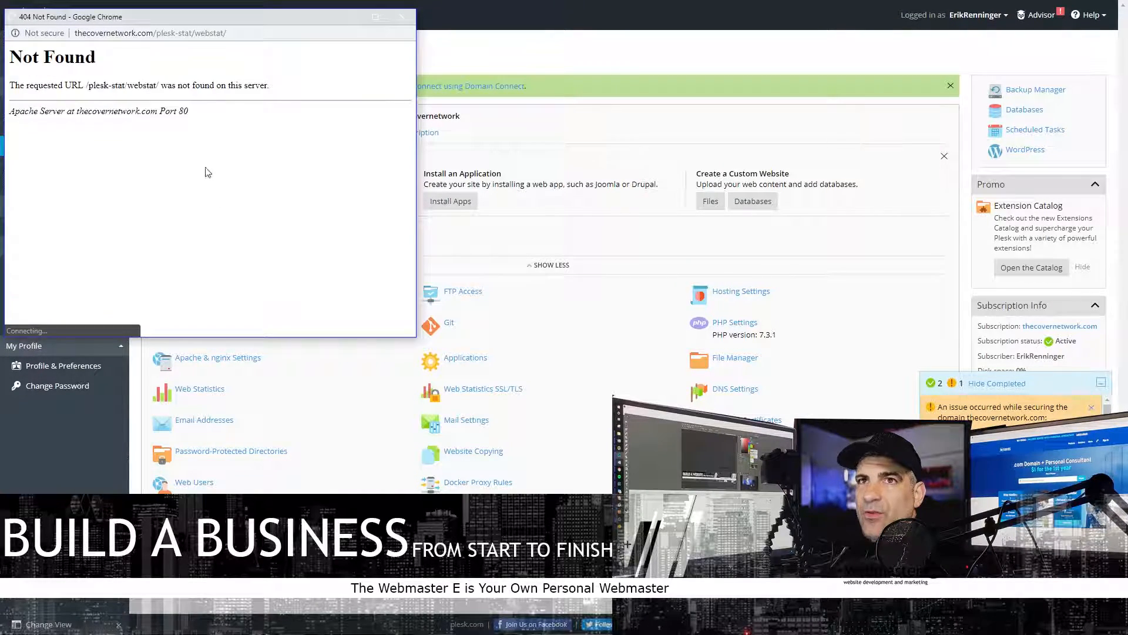
{"action": "left_click_drag", "start_coordinate": [264, 17], "coordinate": [441, 71]}
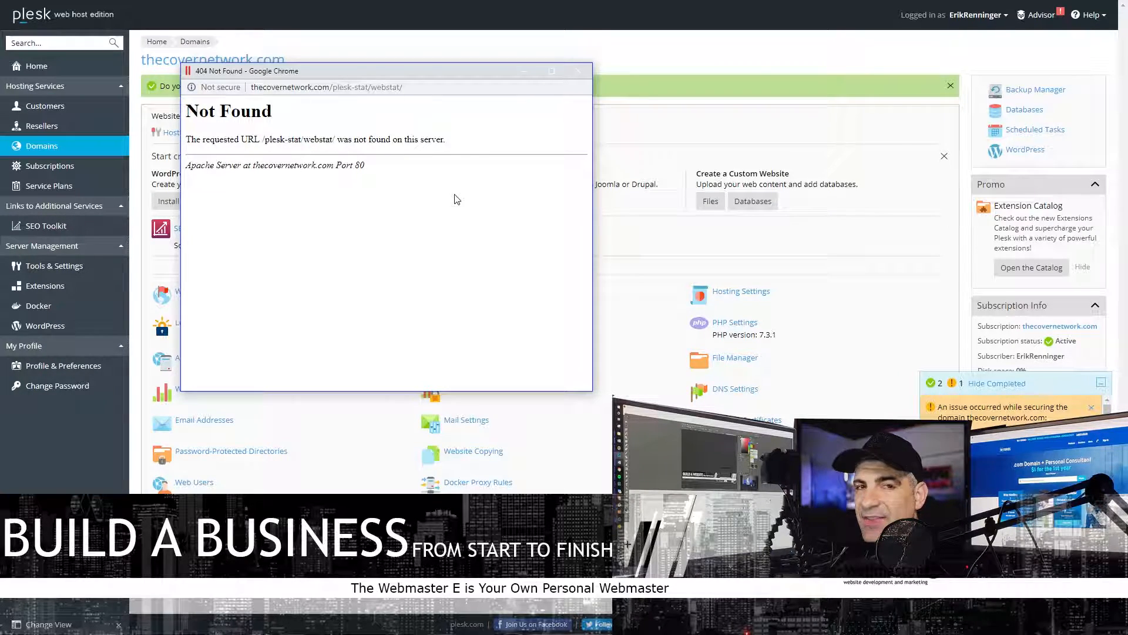
{"action": "left_click", "coordinate": [579, 70]}
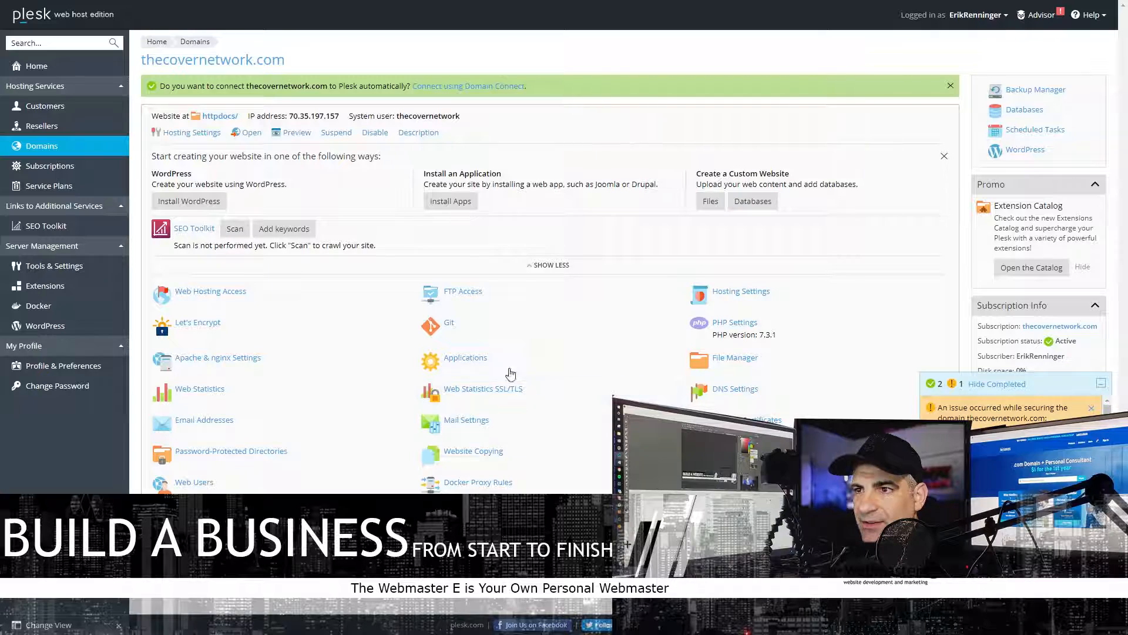
- Check the Application Vault's empty Installed Apps and My Apps lists, then open Subscriptions
{"action": "left_click", "coordinate": [54, 265]}
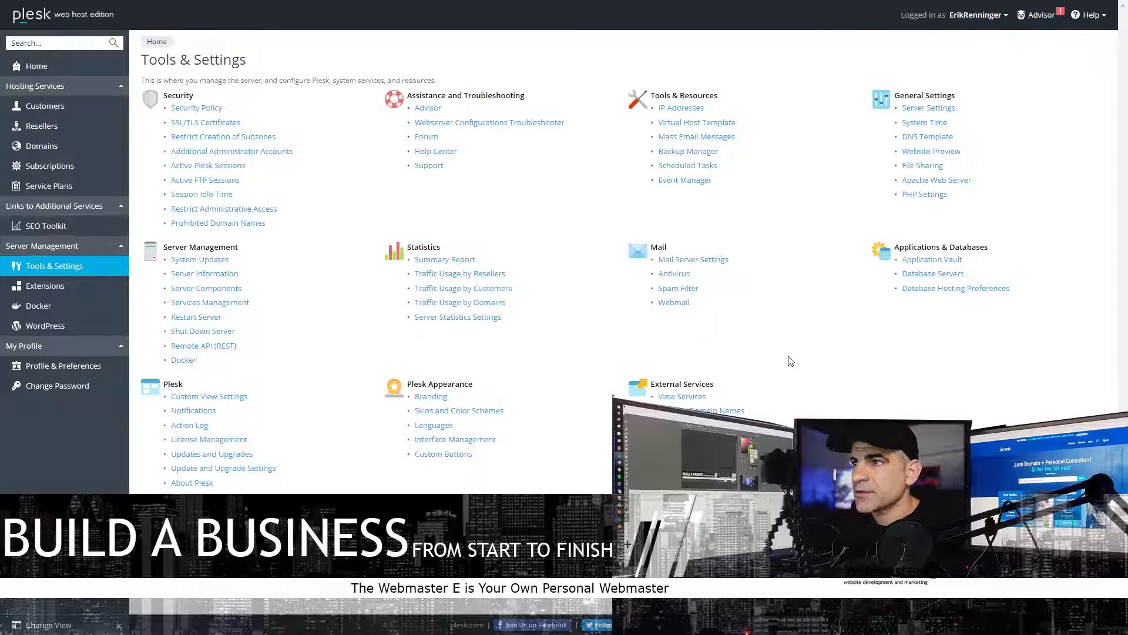
{"action": "left_click", "coordinate": [38, 268]}
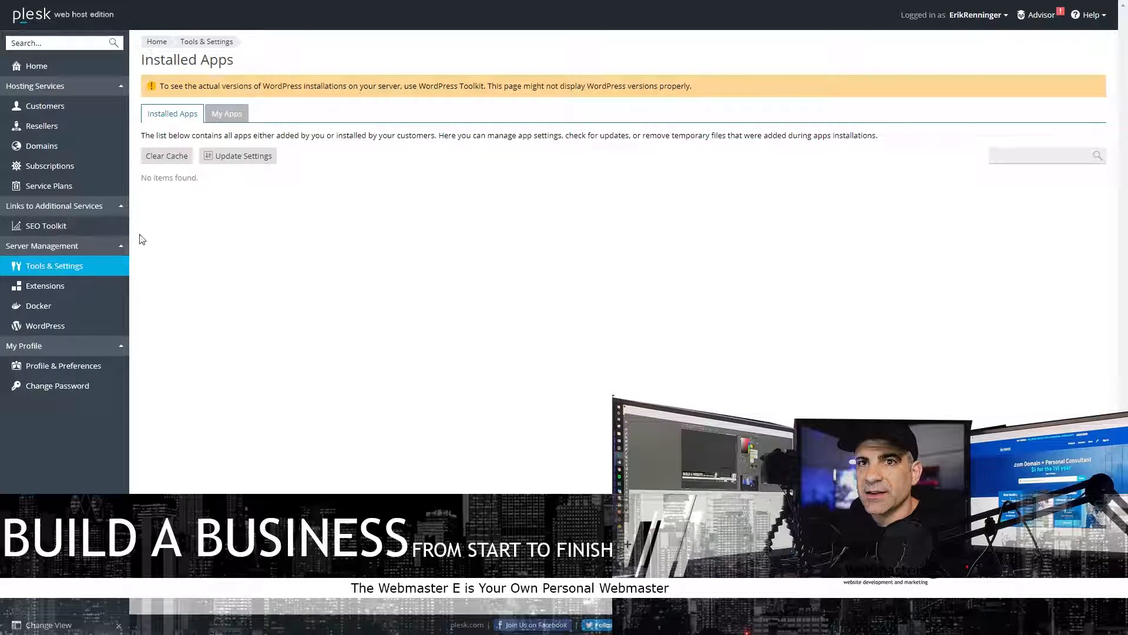
{"action": "left_click", "coordinate": [226, 113]}
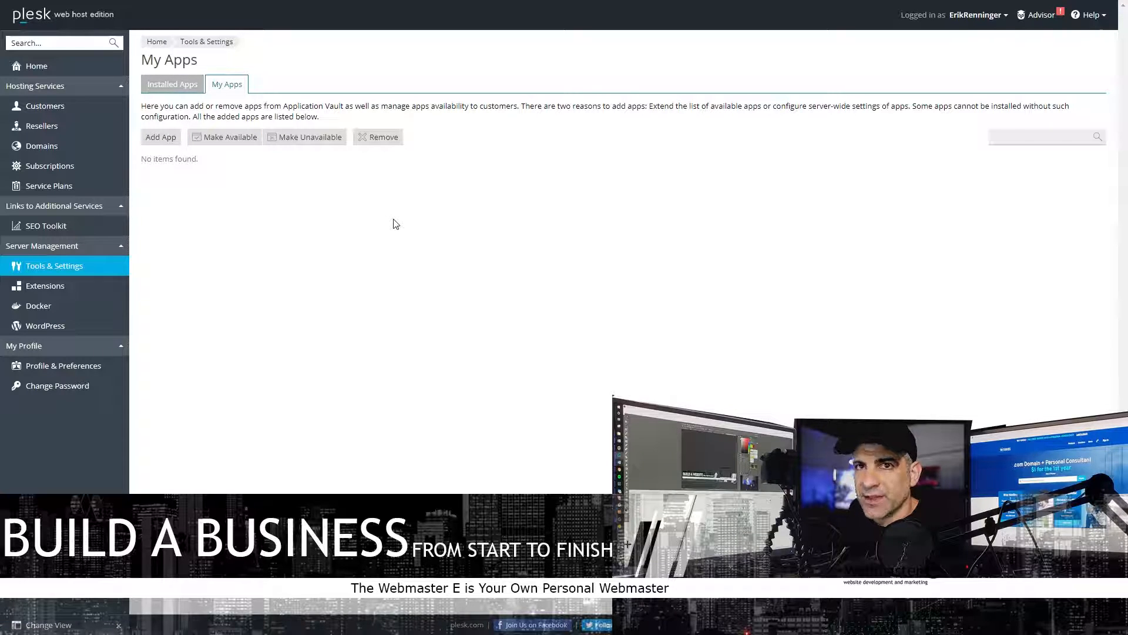
{"action": "left_click", "coordinate": [76, 168]}
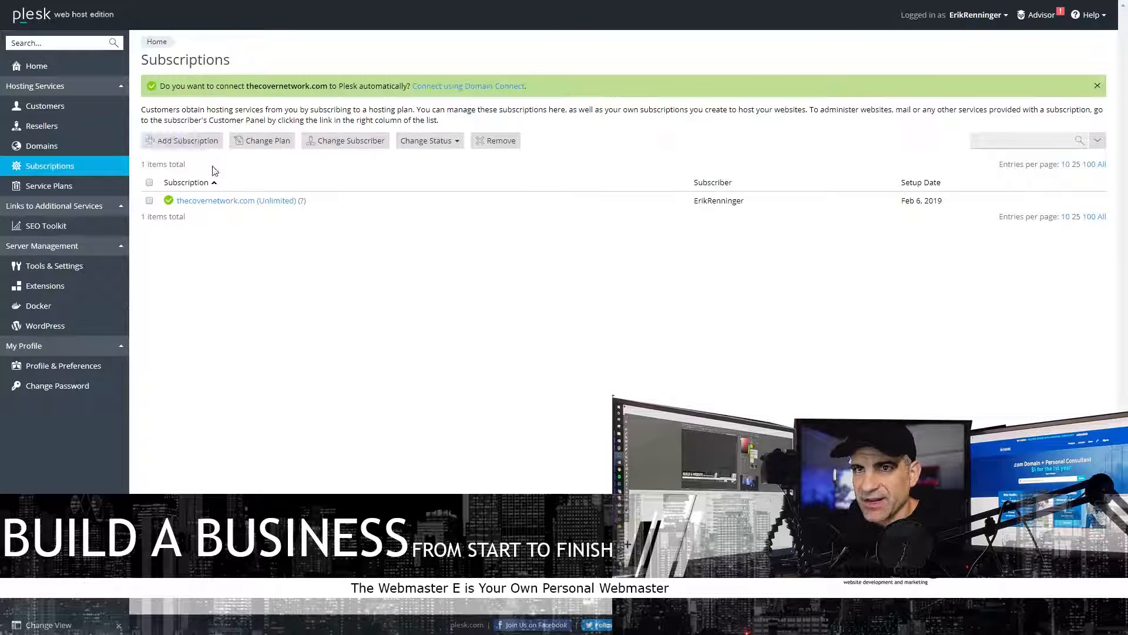
- Open the thecovernetwork.com subscription and view its Applications, Files and Databases tabs
{"action": "left_click", "coordinate": [230, 201]}
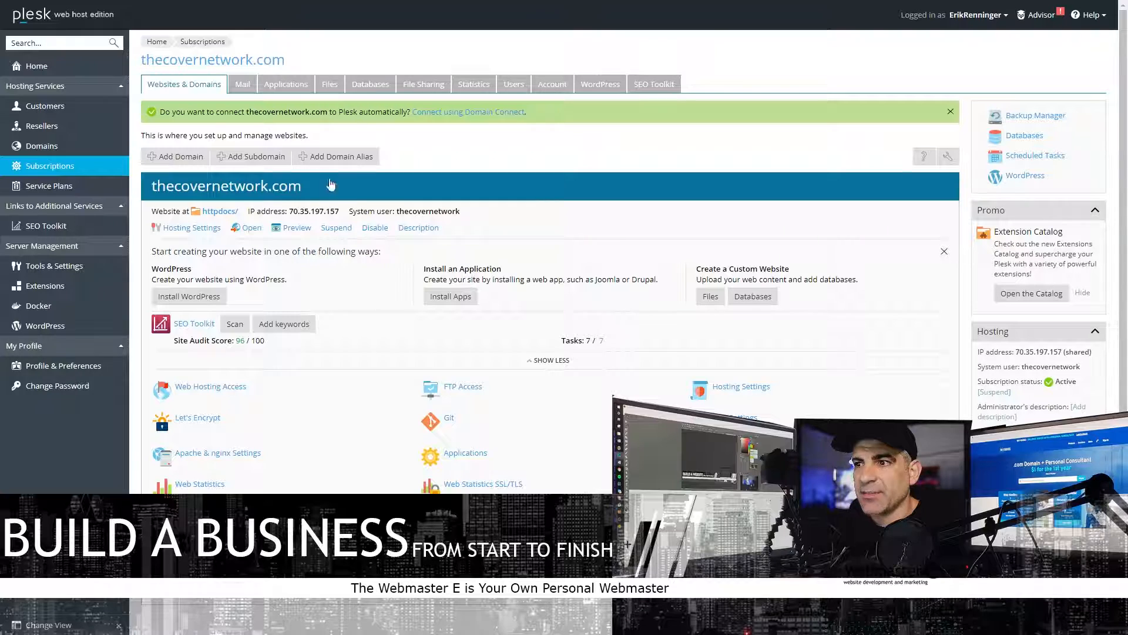
{"action": "left_click", "coordinate": [271, 84]}
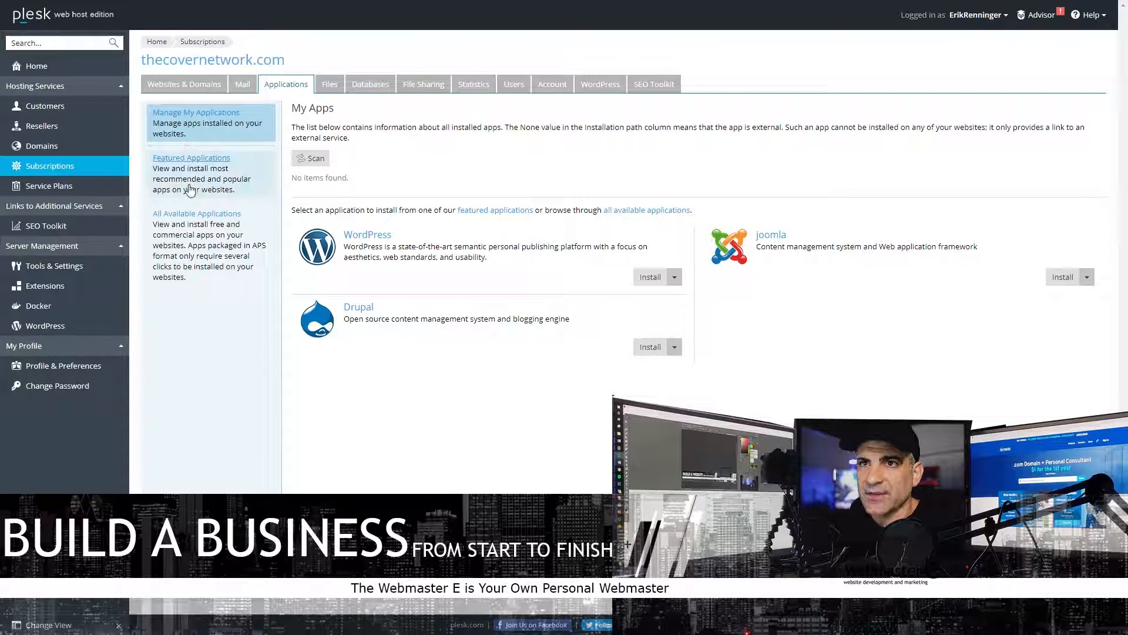
{"action": "left_click", "coordinate": [330, 86]}
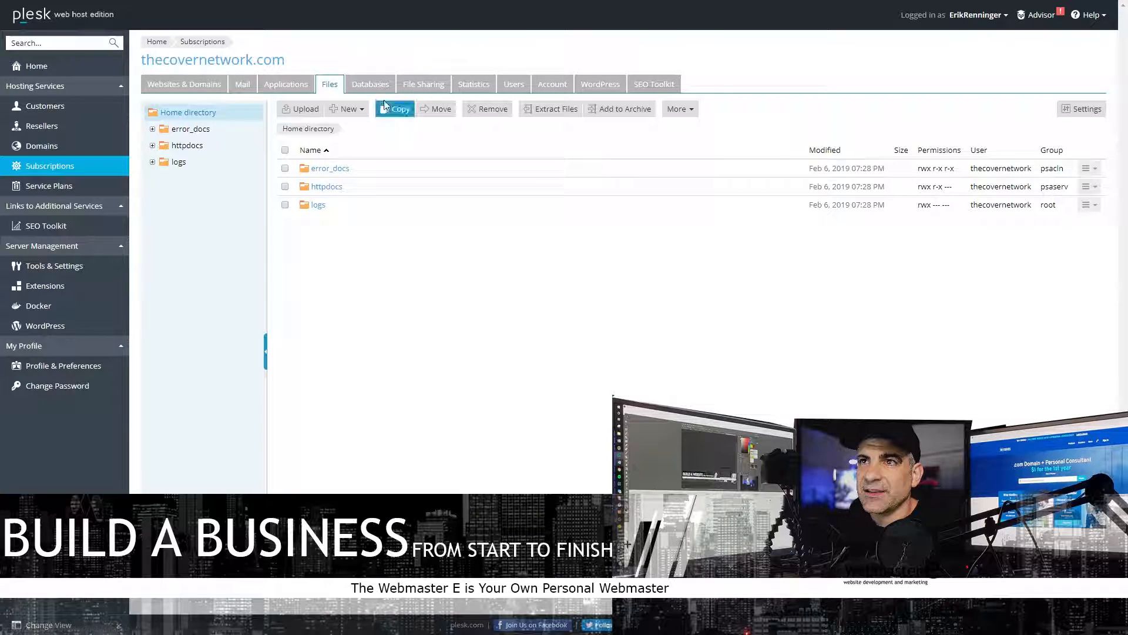
{"action": "left_click", "coordinate": [371, 84]}
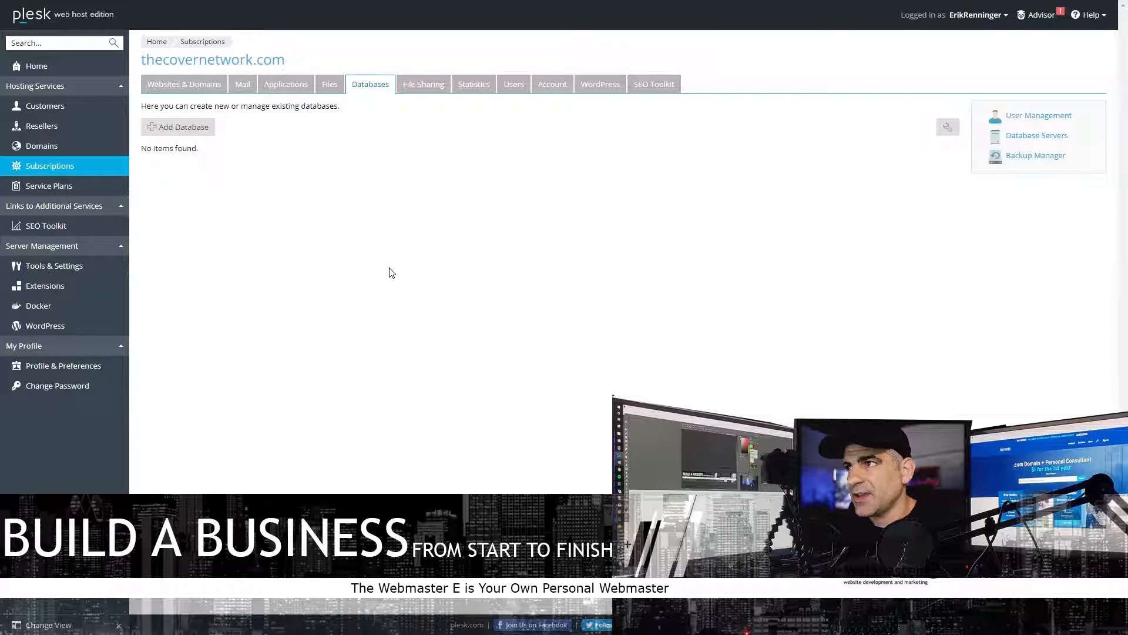
{"action": "left_click", "coordinate": [178, 127]}
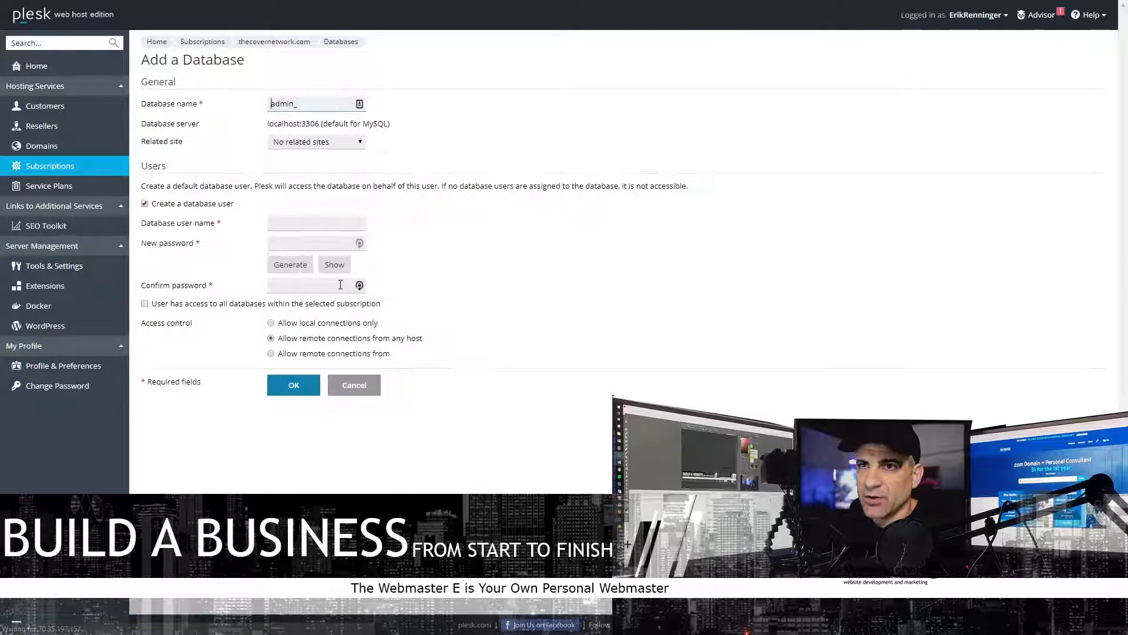
{"action": "left_click", "coordinate": [309, 147]}
{"action": "left_click_drag", "start_coordinate": [333, 181], "coordinate": [334, 181]}
{"action": "left_click", "coordinate": [340, 144]}
{"action": "left_click", "coordinate": [323, 162]}
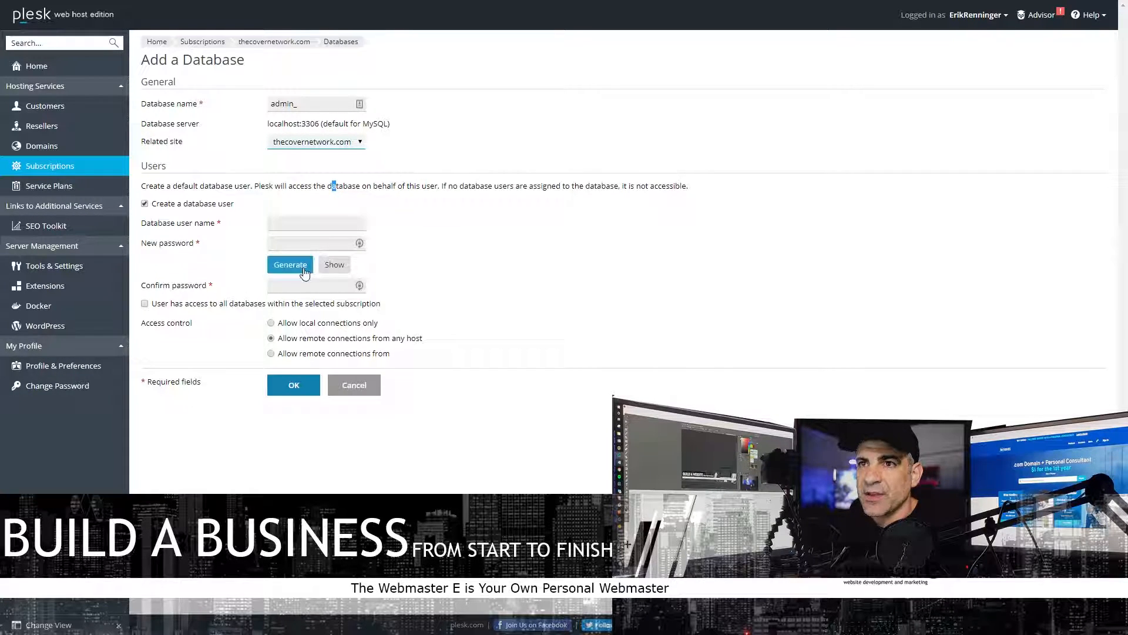
{"action": "left_click", "coordinate": [288, 323]}
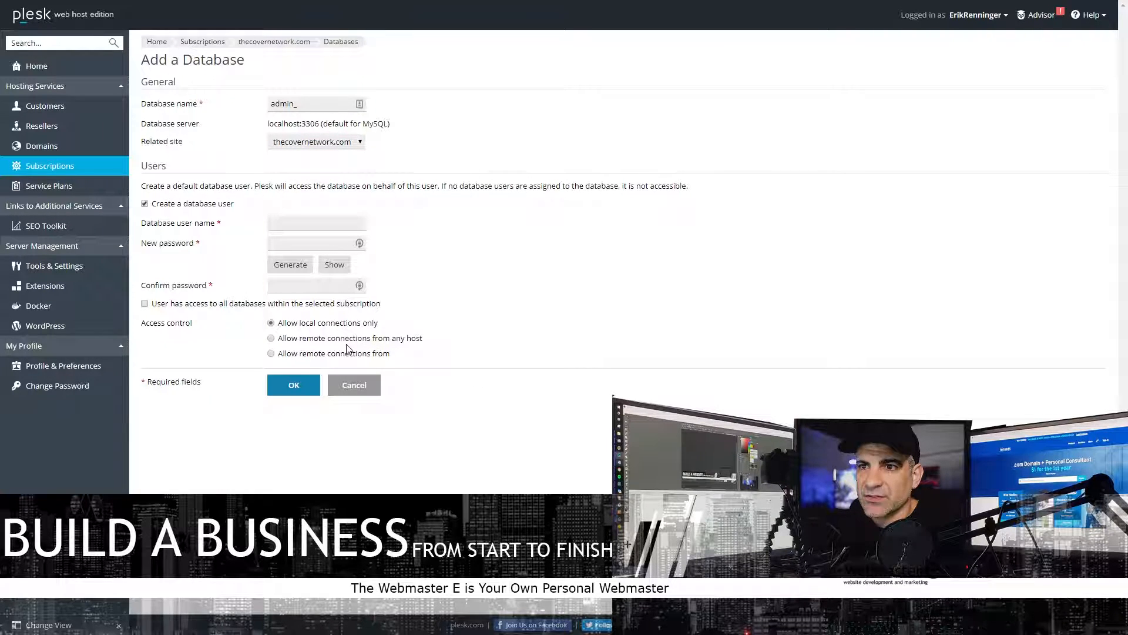
{"action": "left_click", "coordinate": [354, 385]}
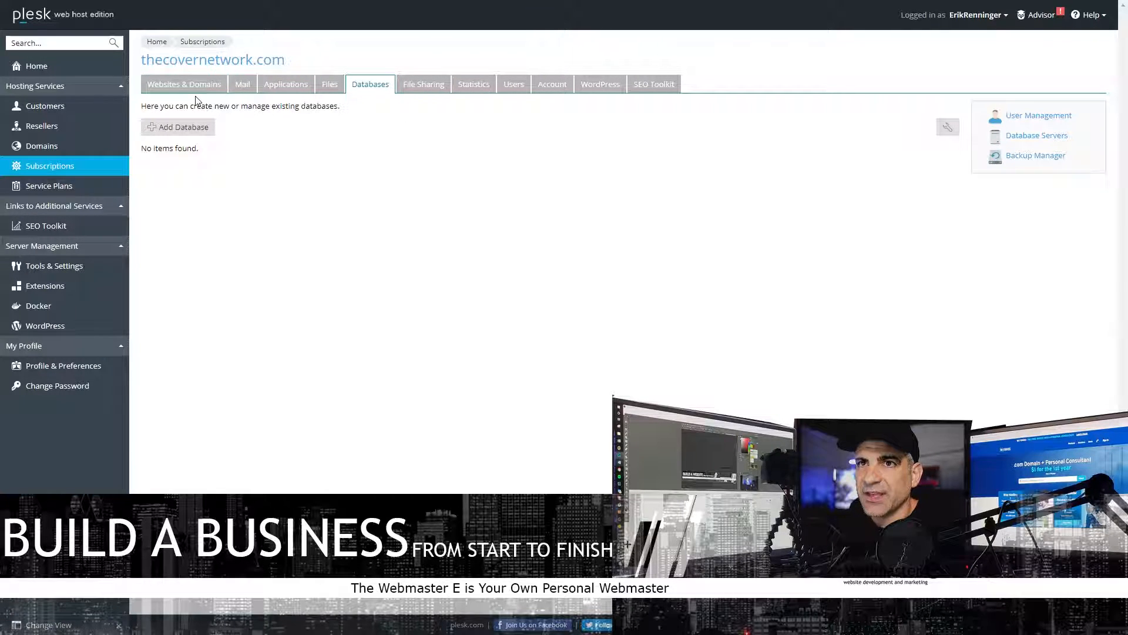
{"action": "left_click", "coordinate": [422, 84]}
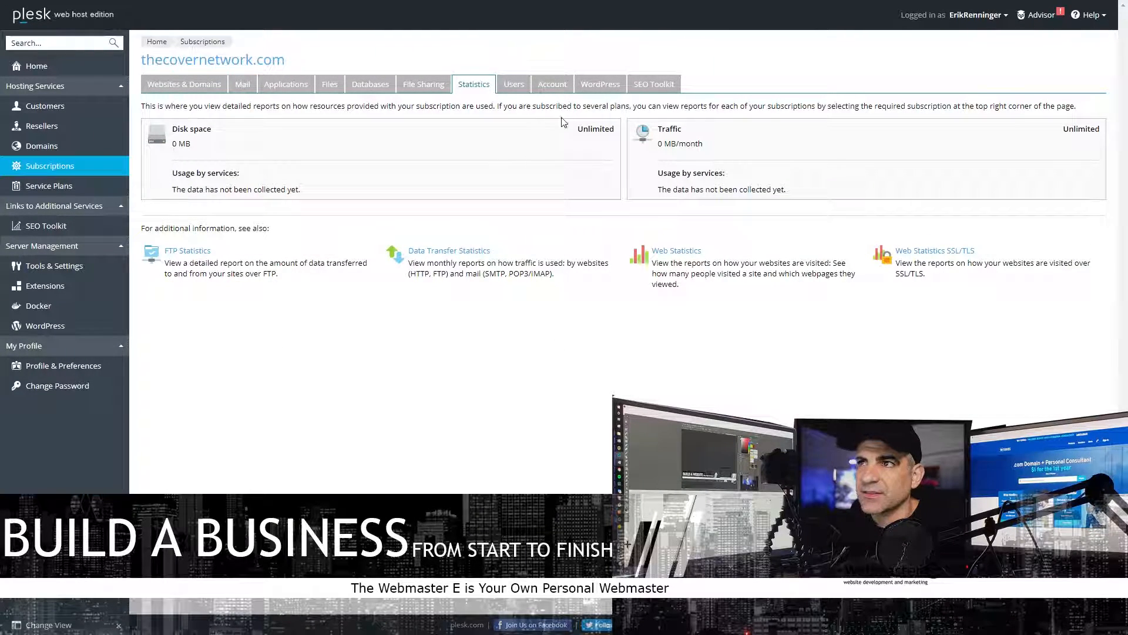
- Check the subscription's empty WordPress plugins list, then return to the subscription overview
{"action": "left_click", "coordinate": [598, 86]}
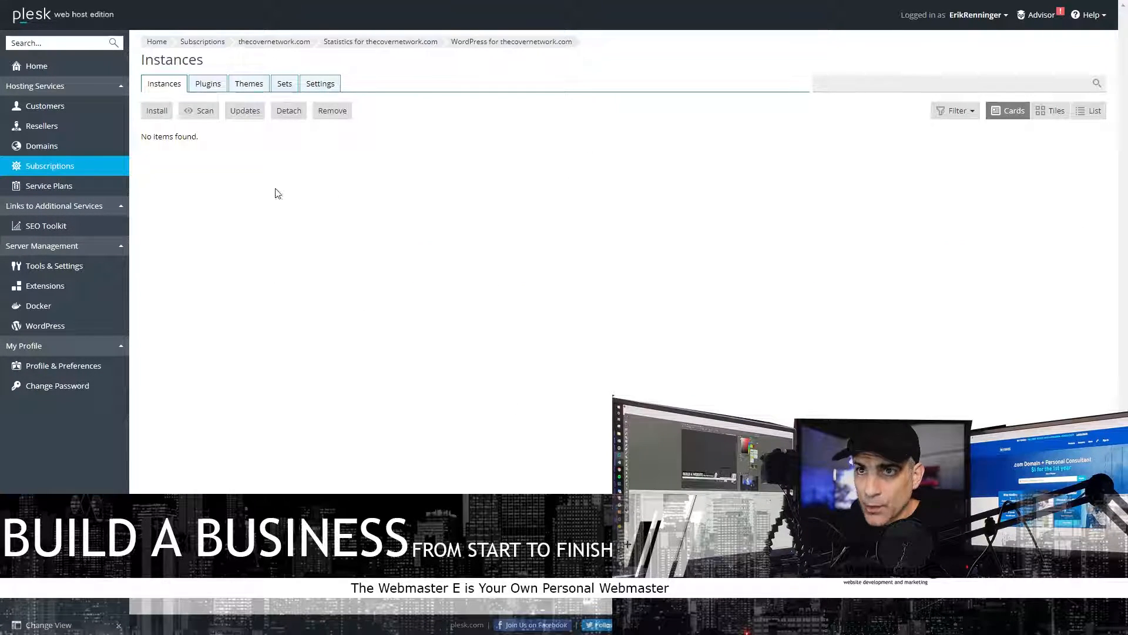
{"action": "left_click", "coordinate": [208, 83]}
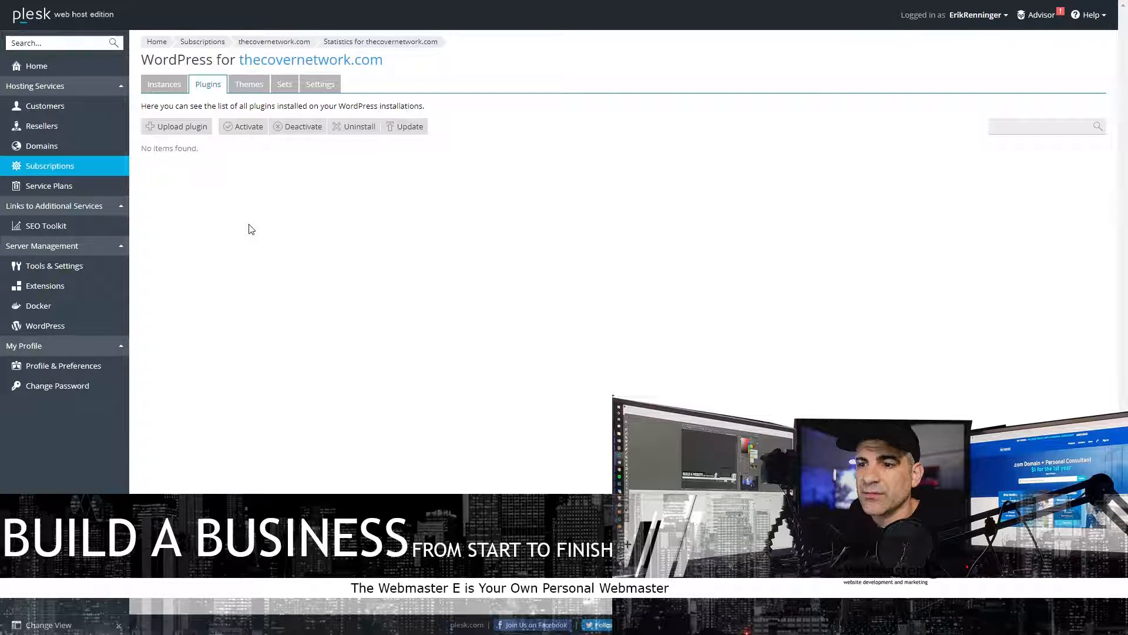
{"action": "left_click", "coordinate": [47, 172]}
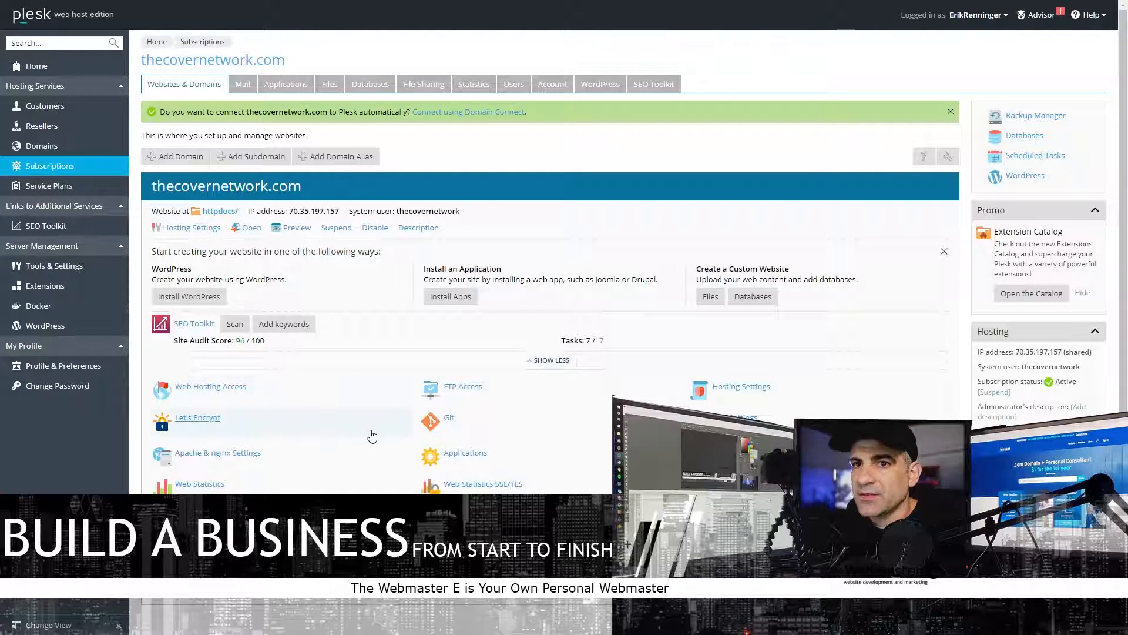
- Open the subscription's Email Addresses list and the Create Email Address form
{"action": "scroll", "coordinate": [370, 433], "scroll_direction": "down", "scroll_amount": 1}
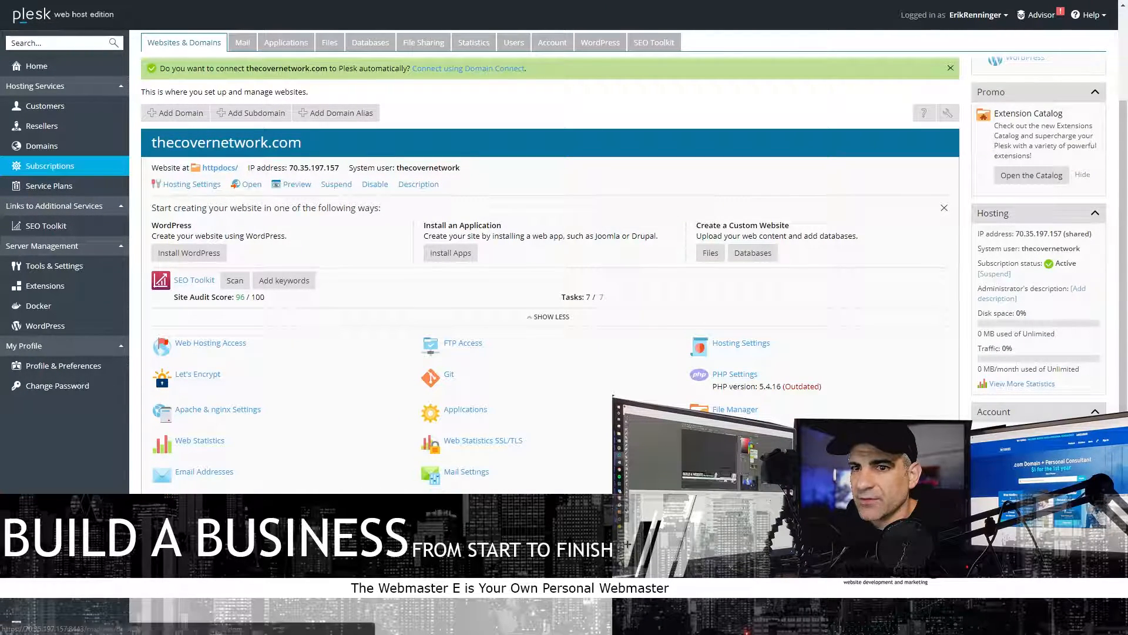
{"action": "left_click", "coordinate": [222, 476]}
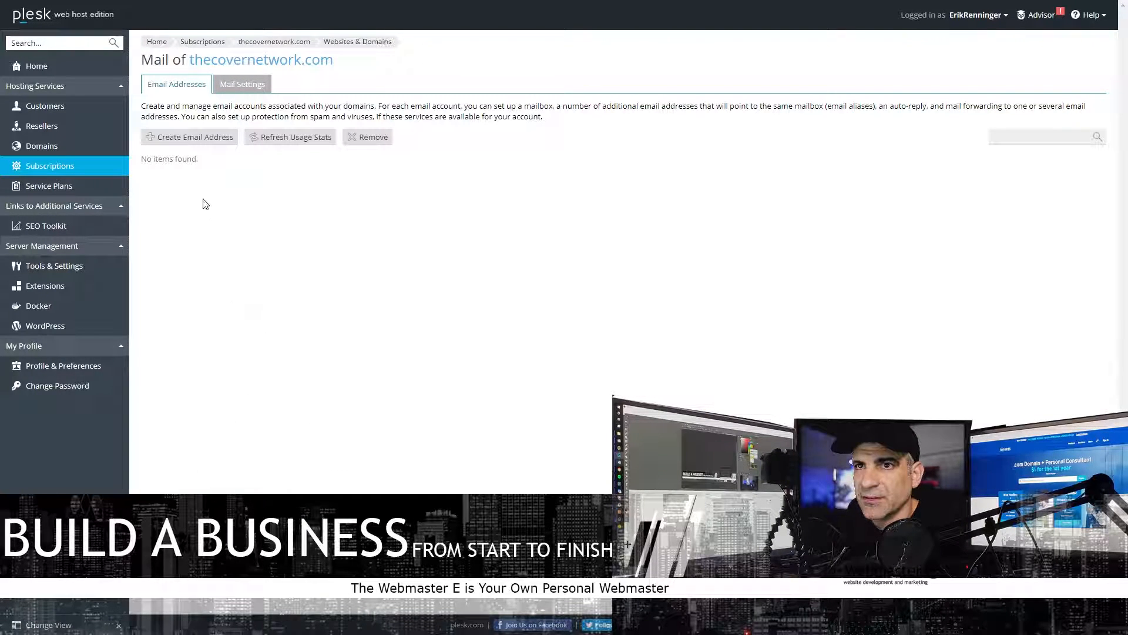
{"action": "left_click", "coordinate": [194, 137]}
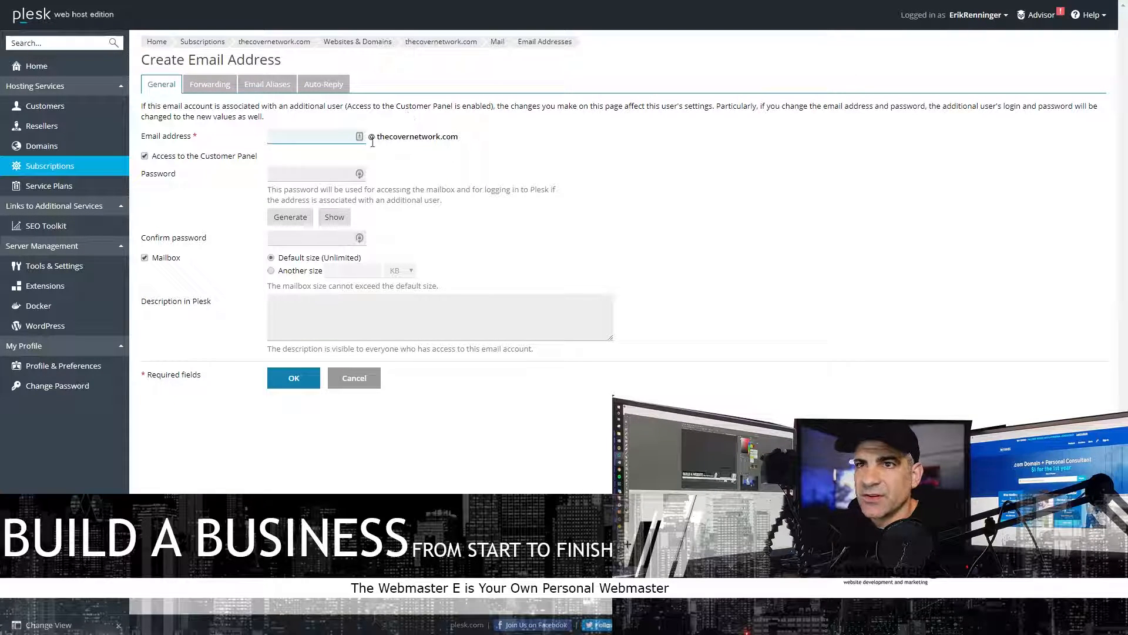
- Look over the Forwarding, Email Aliases and Auto-Reply tabs, cancel, and return to Subscriptions
{"action": "left_click", "coordinate": [210, 85]}
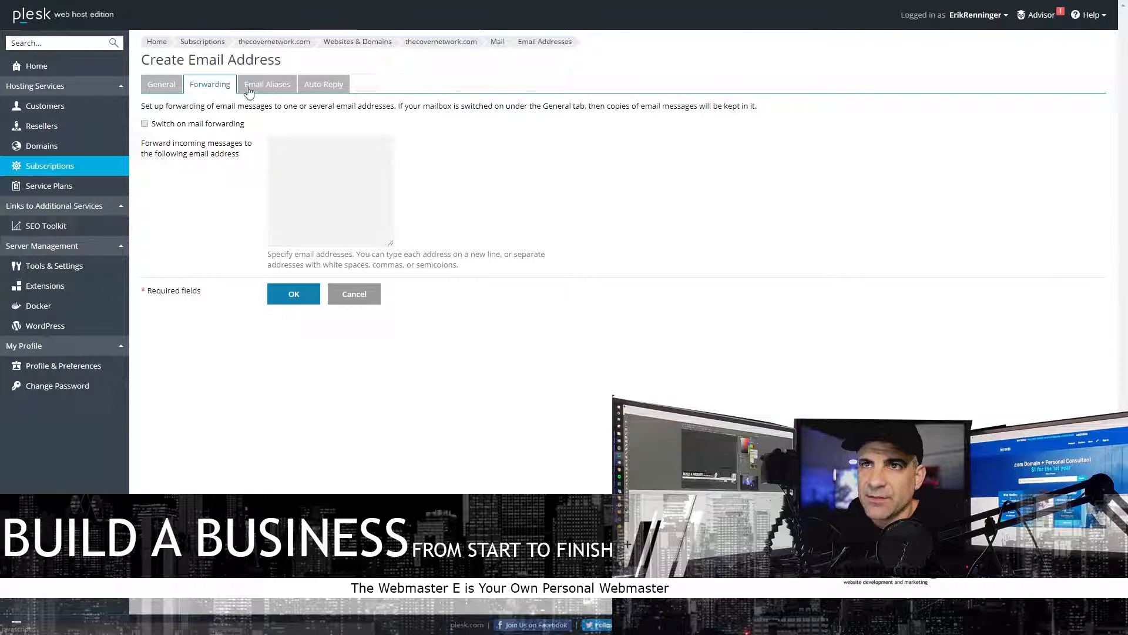
{"action": "left_click", "coordinate": [267, 86]}
{"action": "left_click", "coordinate": [324, 85]}
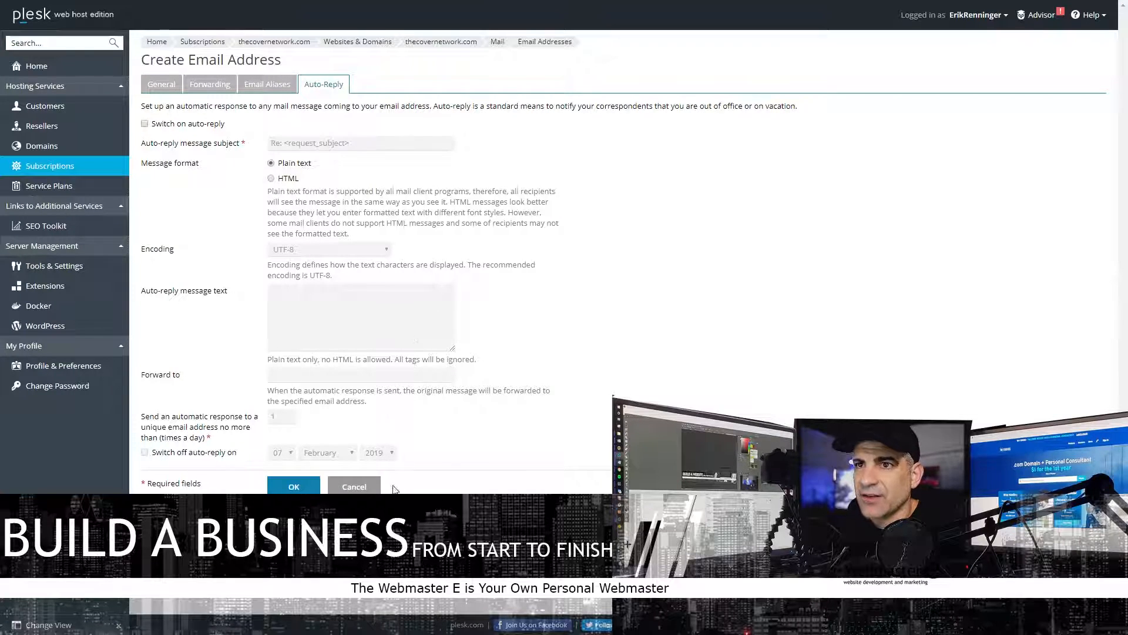
{"action": "left_click", "coordinate": [367, 486]}
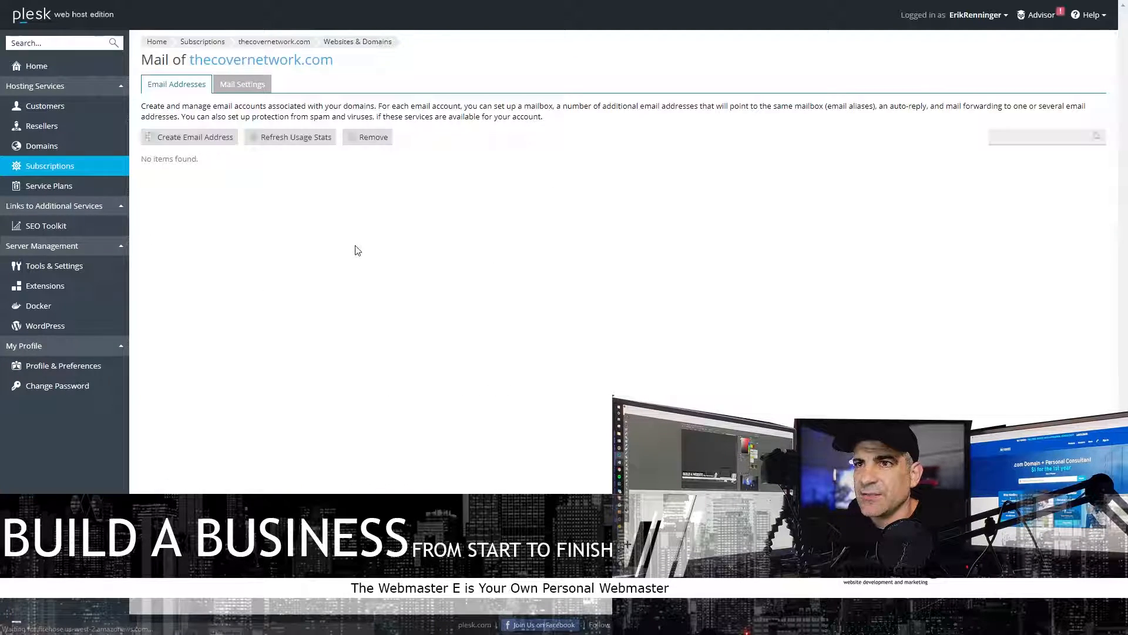
{"action": "left_click", "coordinate": [50, 166]}
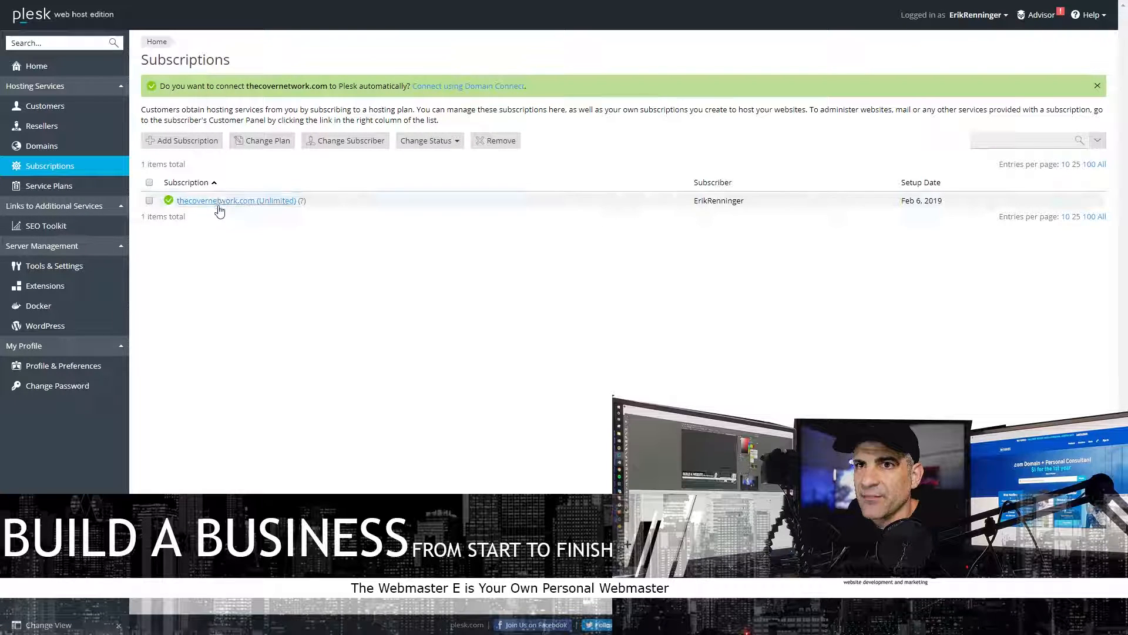
- In thecovernetwork.com's Hosting Settings, switch the PHP version from 5.4.16 to 7.3.1
{"action": "left_click", "coordinate": [220, 202]}
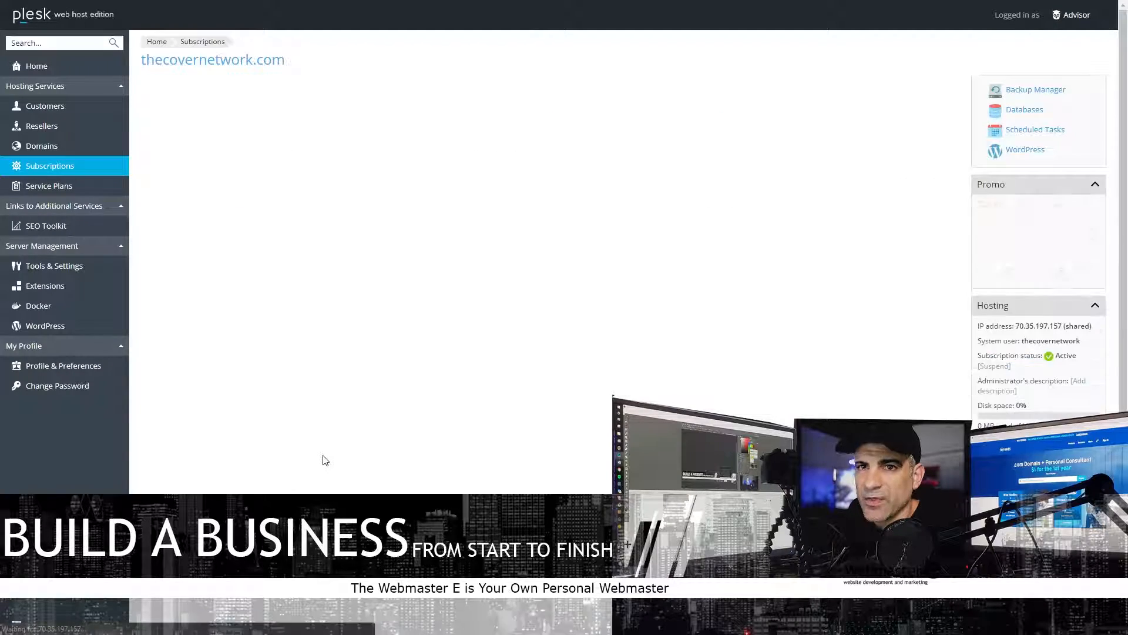
{"action": "scroll", "coordinate": [329, 458], "scroll_direction": "down", "scroll_amount": 1}
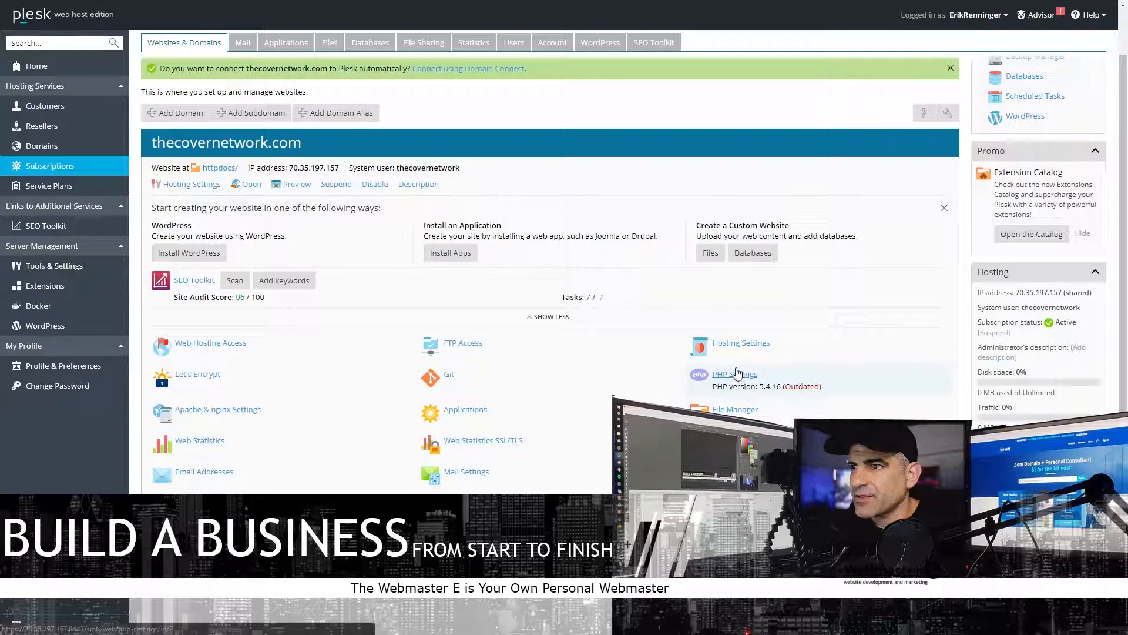
{"action": "left_click", "coordinate": [747, 345]}
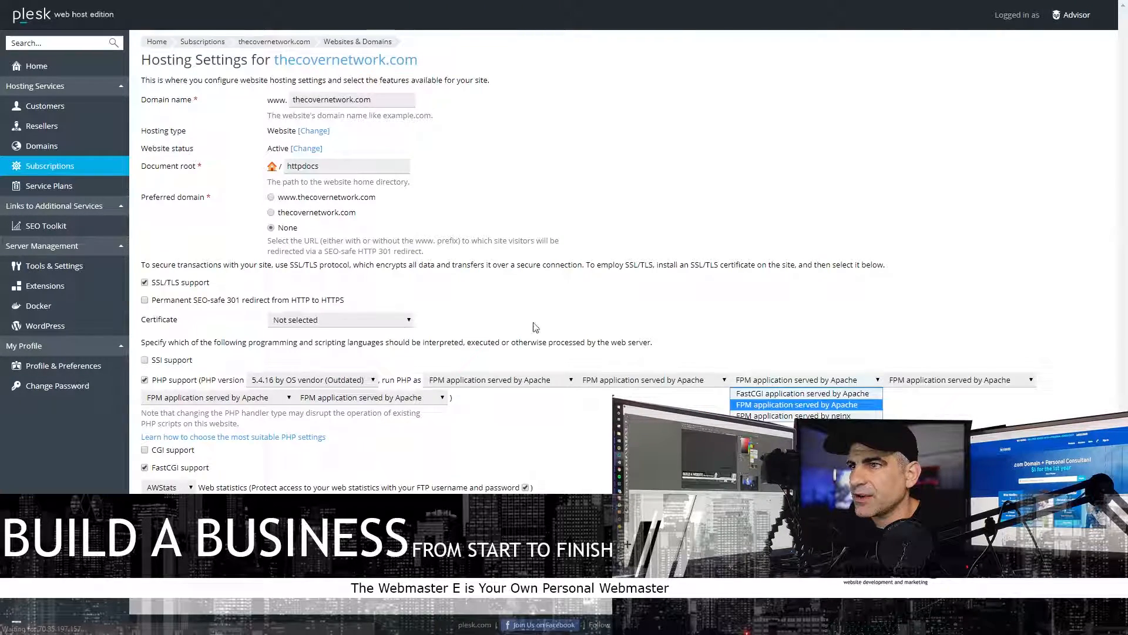
{"action": "left_click", "coordinate": [308, 423]}
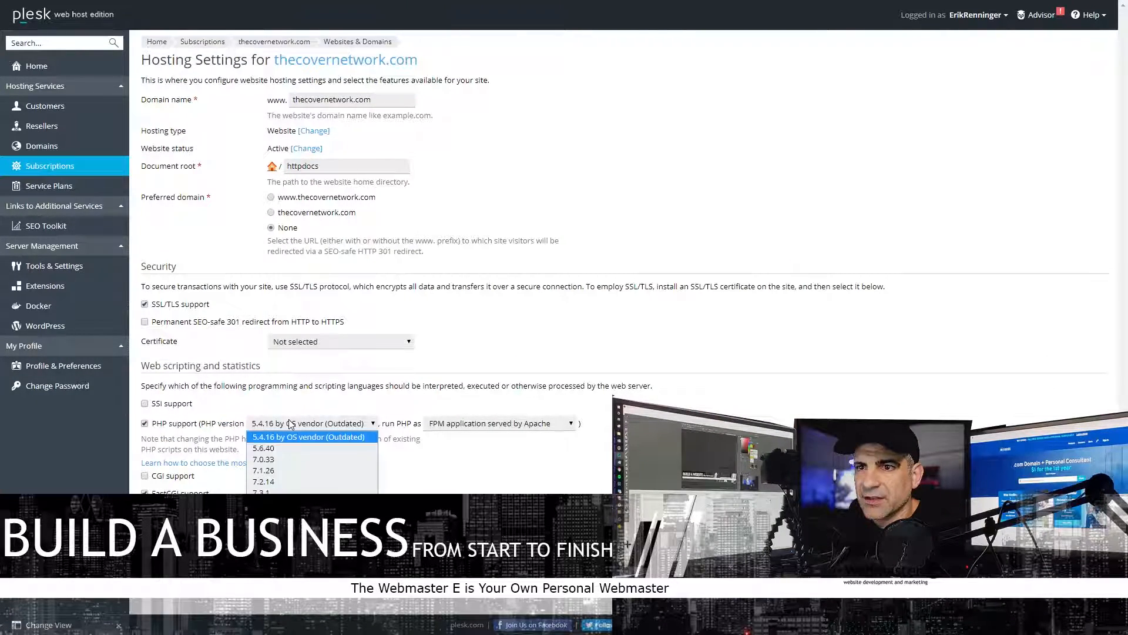
{"action": "left_click", "coordinate": [279, 602]}
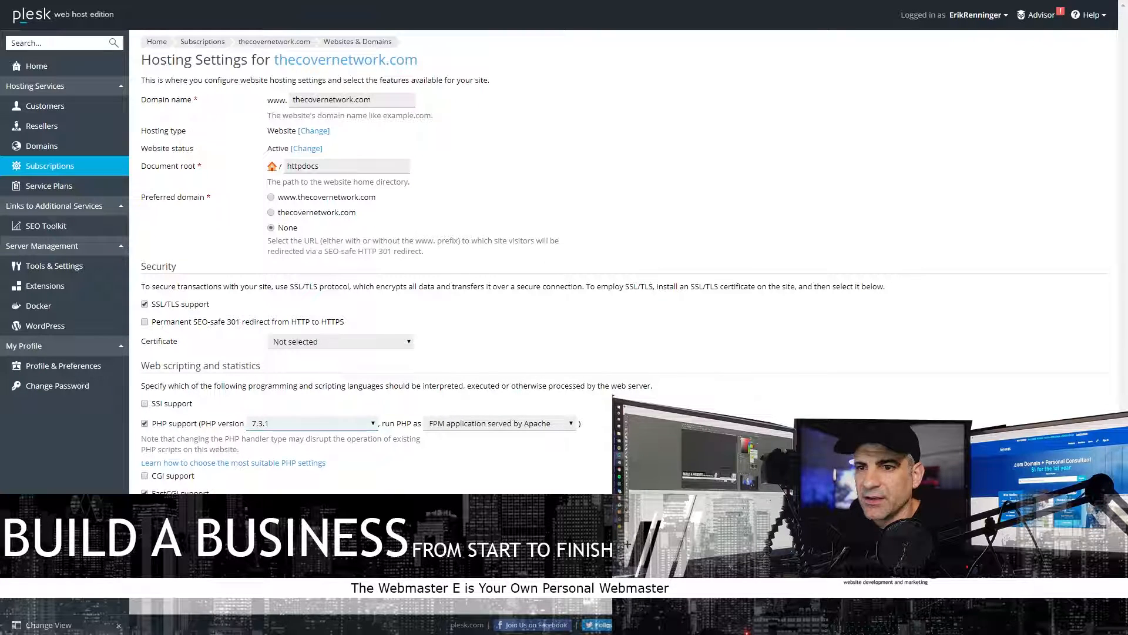